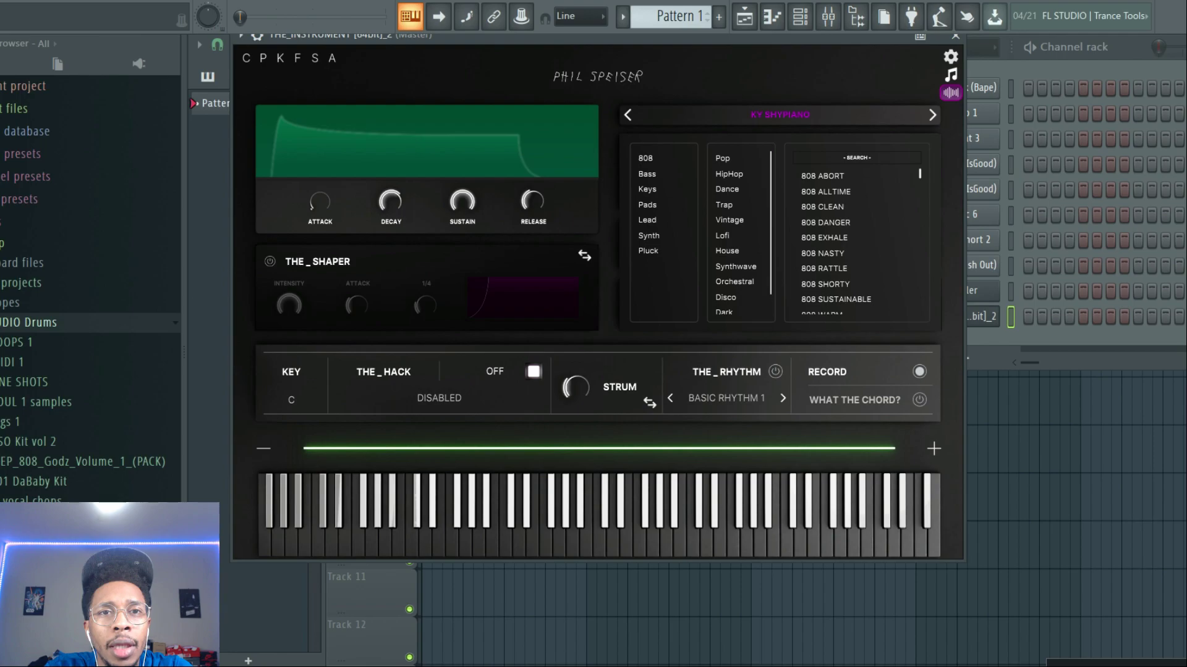
# Step: Load the KY MAGNETIC preset from the HipHop keys in THE_INSTRUMENT
pyautogui.click(613, 372)
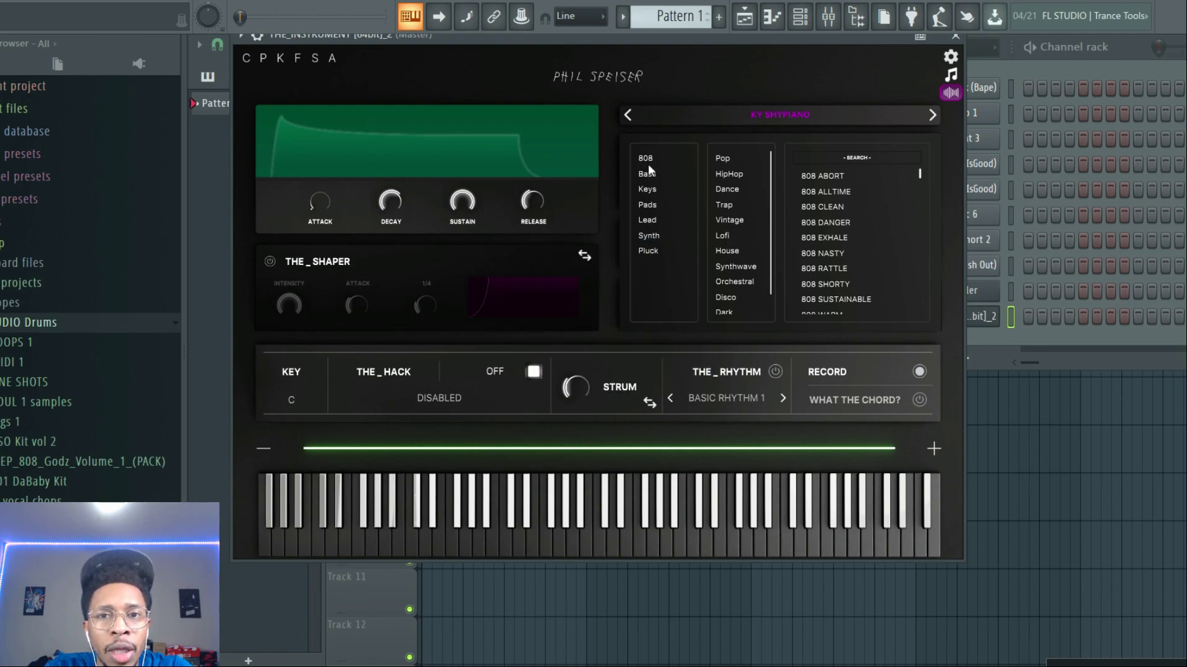
pyautogui.click(646, 190)
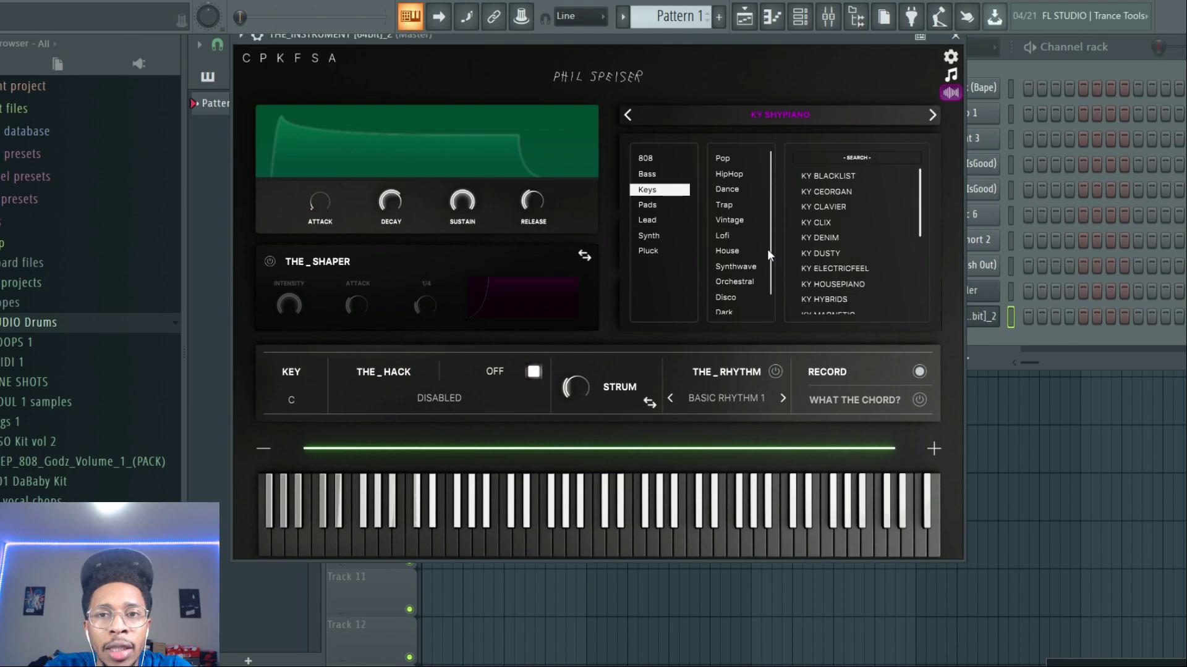
pyautogui.click(733, 176)
pyautogui.click(842, 299)
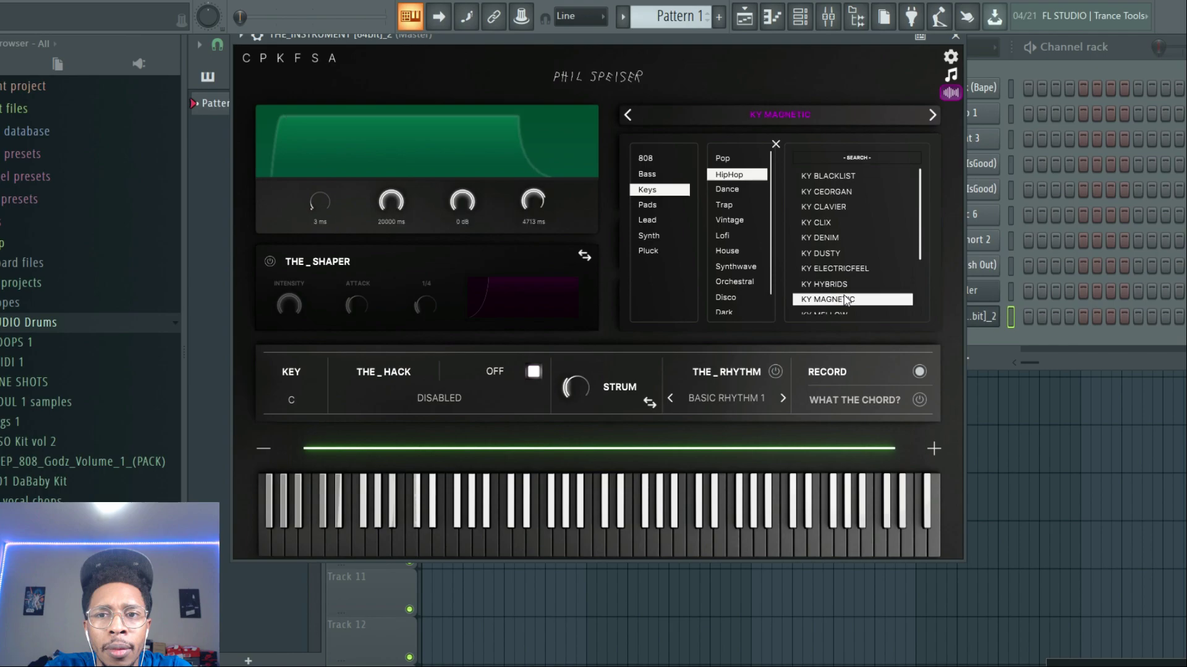
# Step: Set the instrument's key to D# and enable chord mode with STILL HARMONIC MINOR from the hip hop chords
pyautogui.click(289, 399)
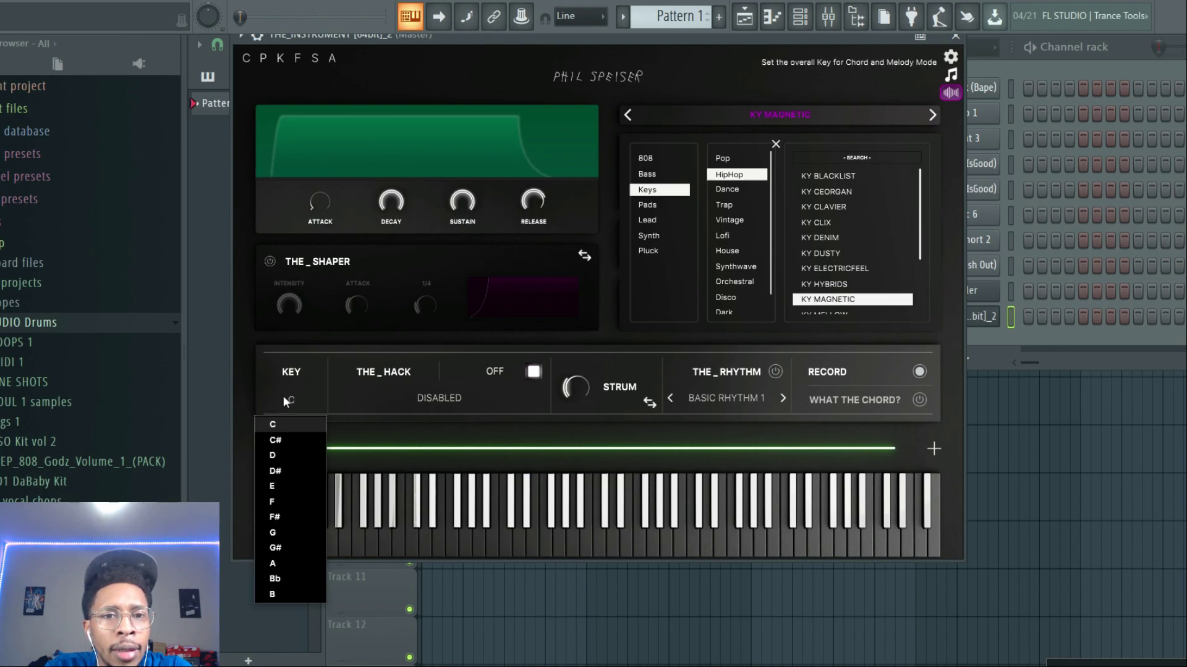
pyautogui.click(279, 470)
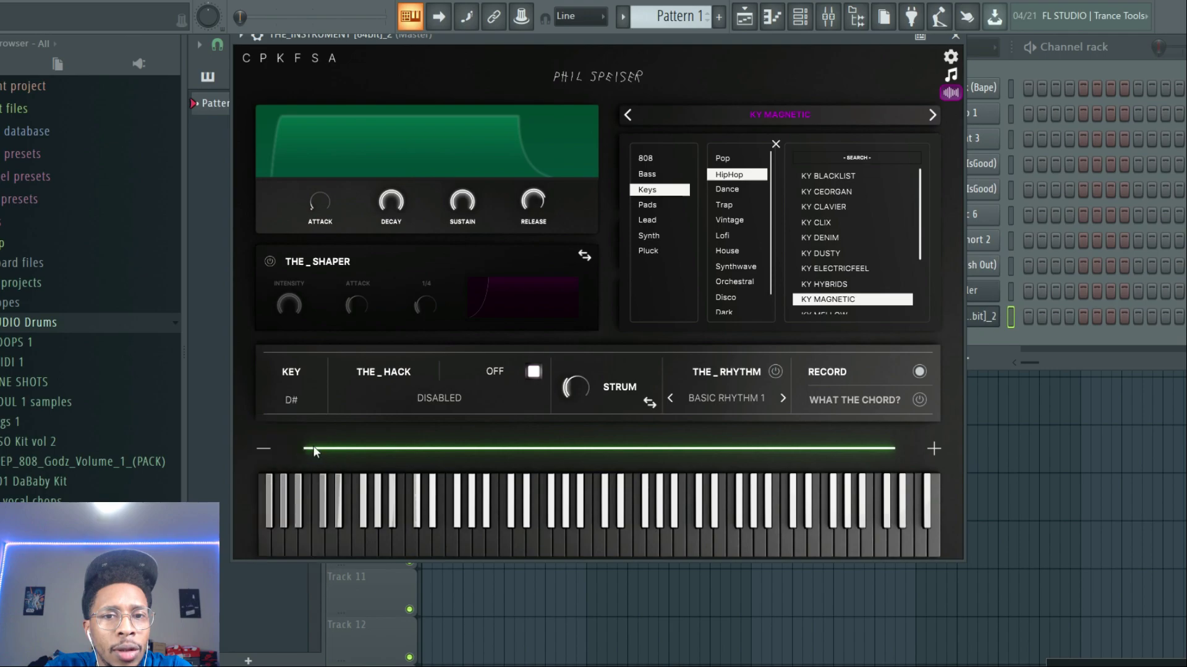
pyautogui.click(535, 373)
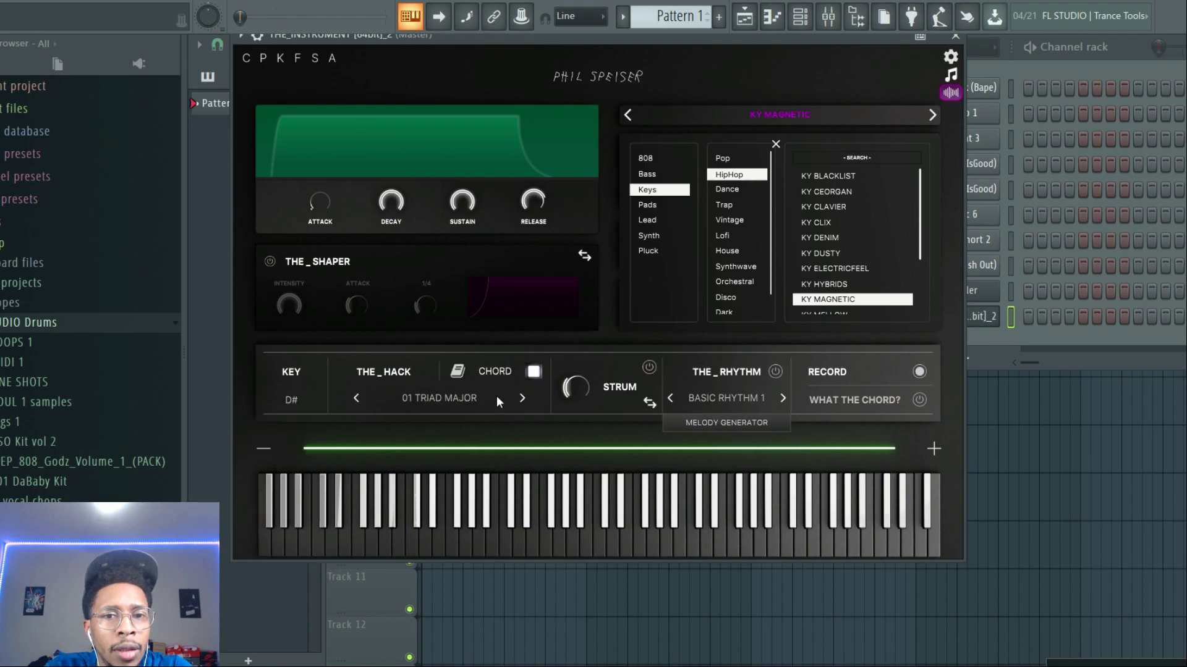
pyautogui.click(442, 398)
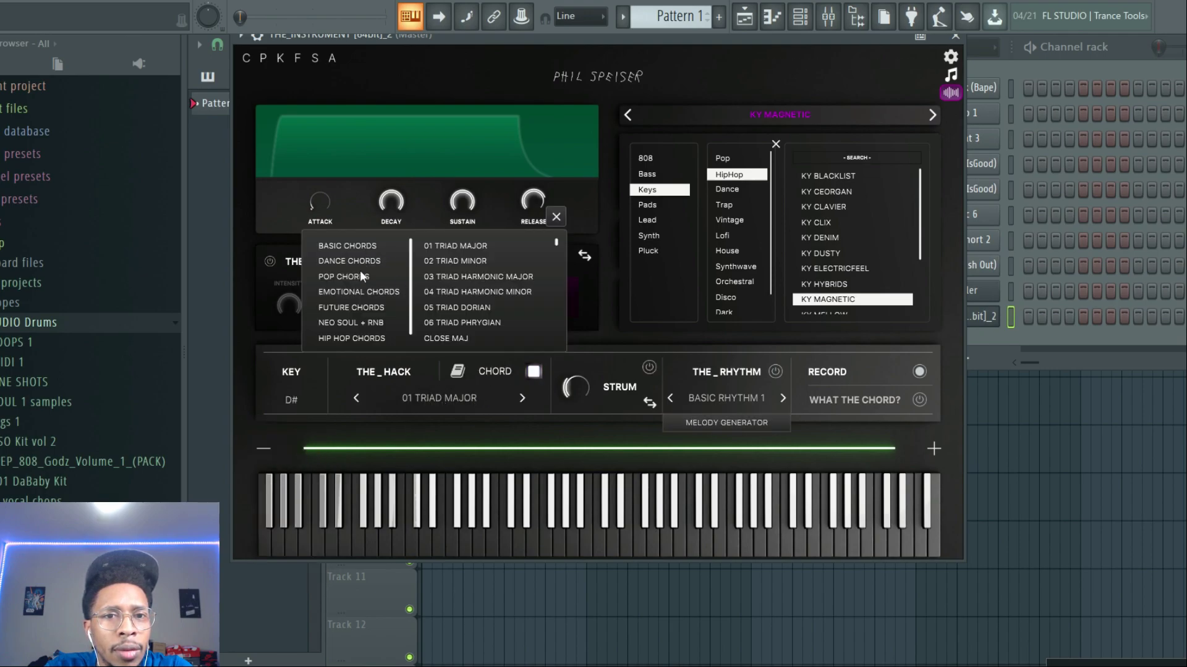
pyautogui.click(353, 338)
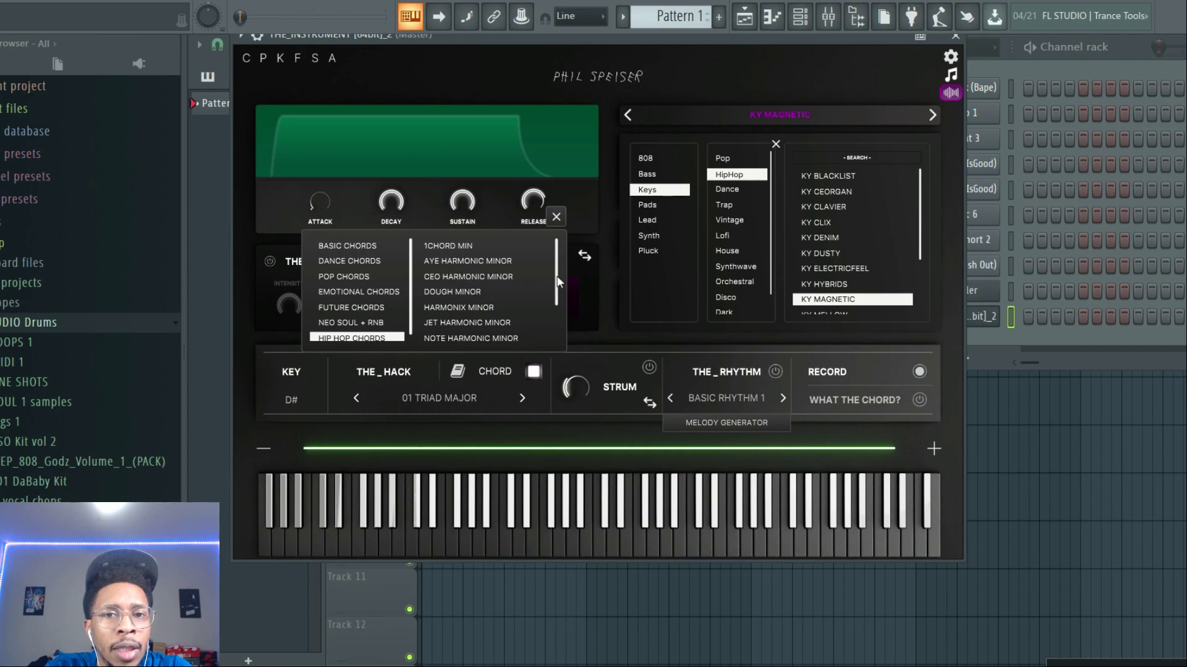
pyautogui.moveTo(558, 279); pyautogui.dragTo(493, 332)
pyautogui.click(492, 332)
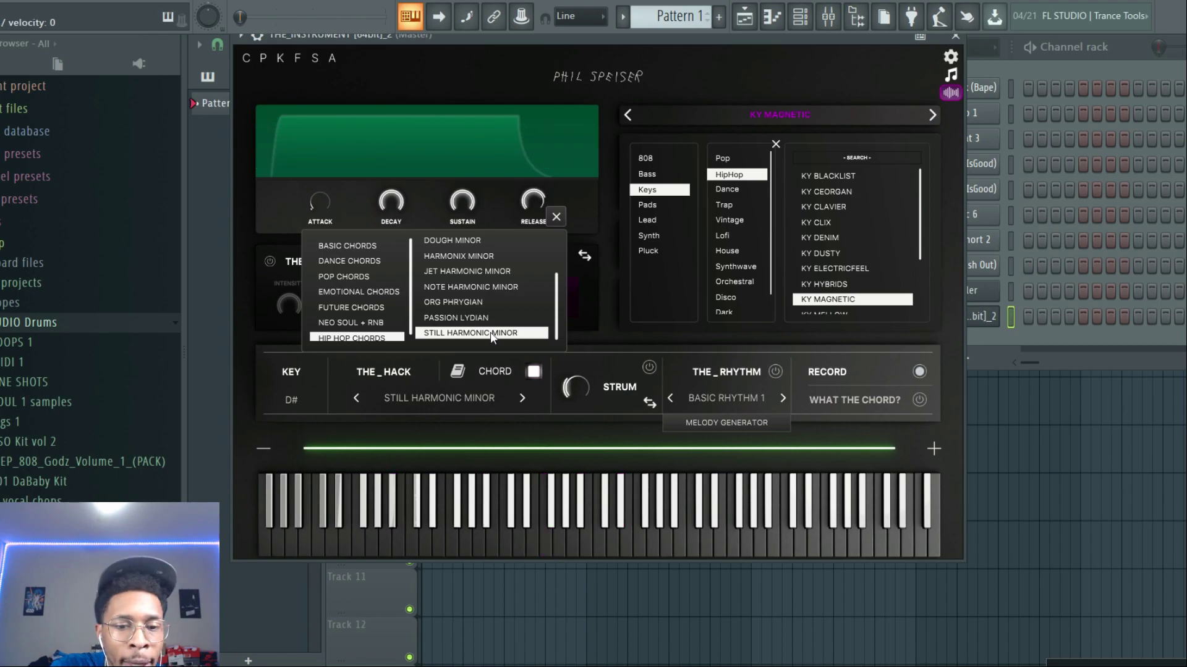
# Step: In the instrument's piano roll, draw four one-bar notes across bars 1 to 4: C4, F4, C4, F4
pyautogui.press('F7')
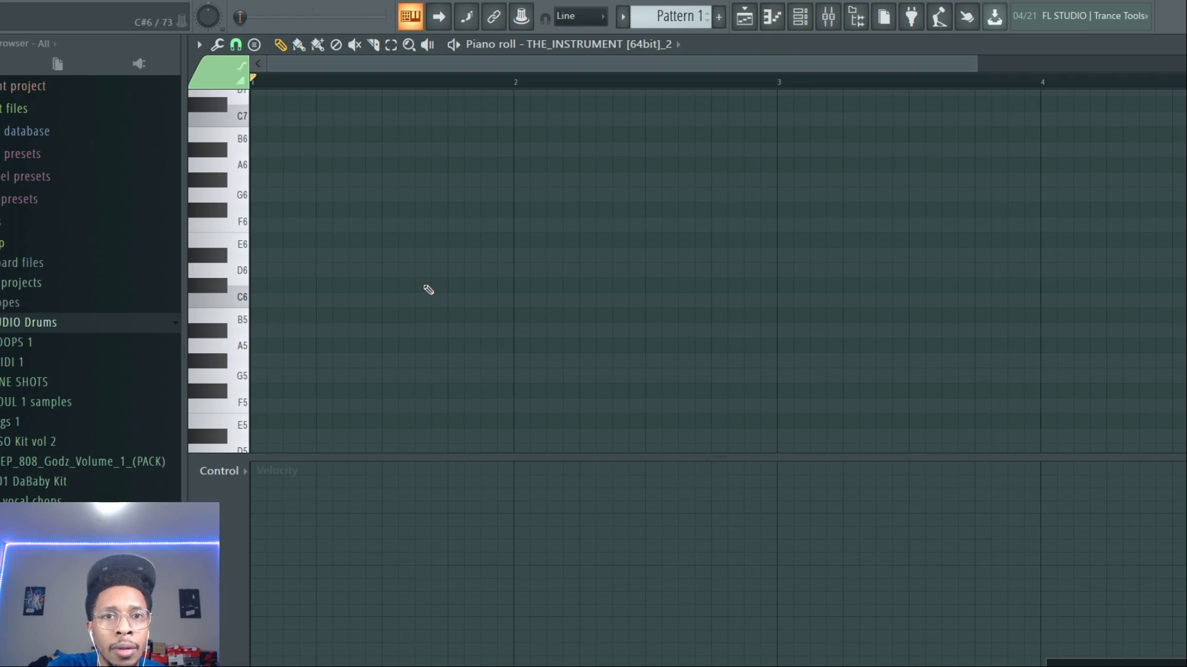
pyautogui.scroll(-5, 428, 290)
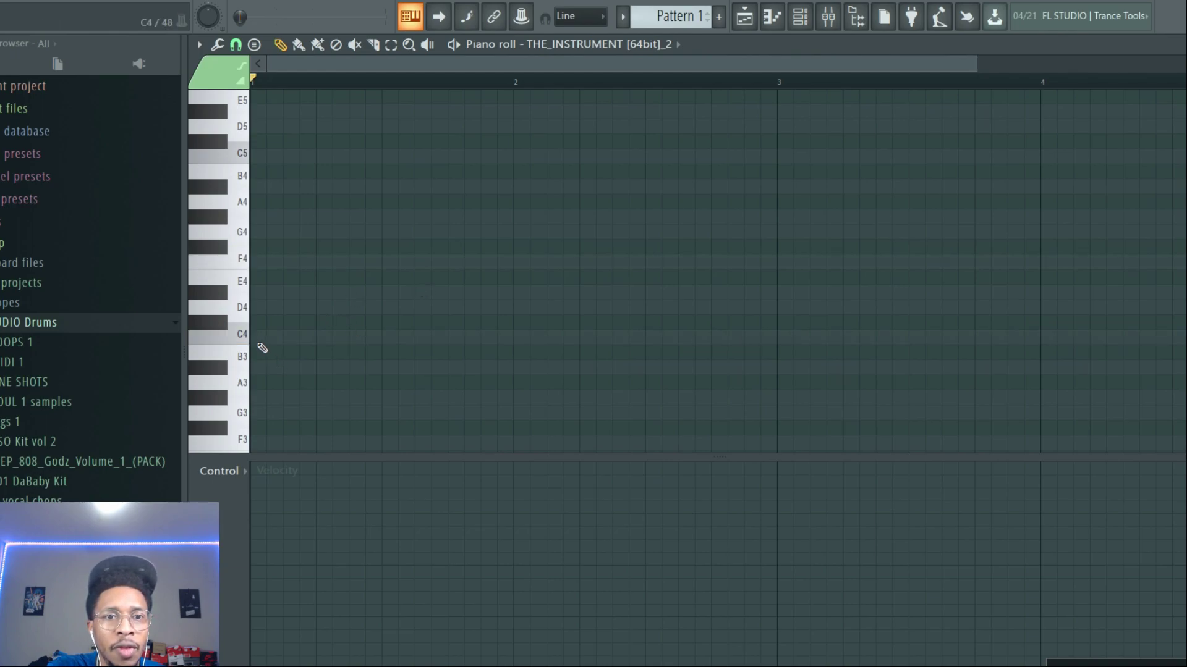
pyautogui.click(253, 337)
pyautogui.moveTo(282, 339); pyautogui.dragTo(508, 347)
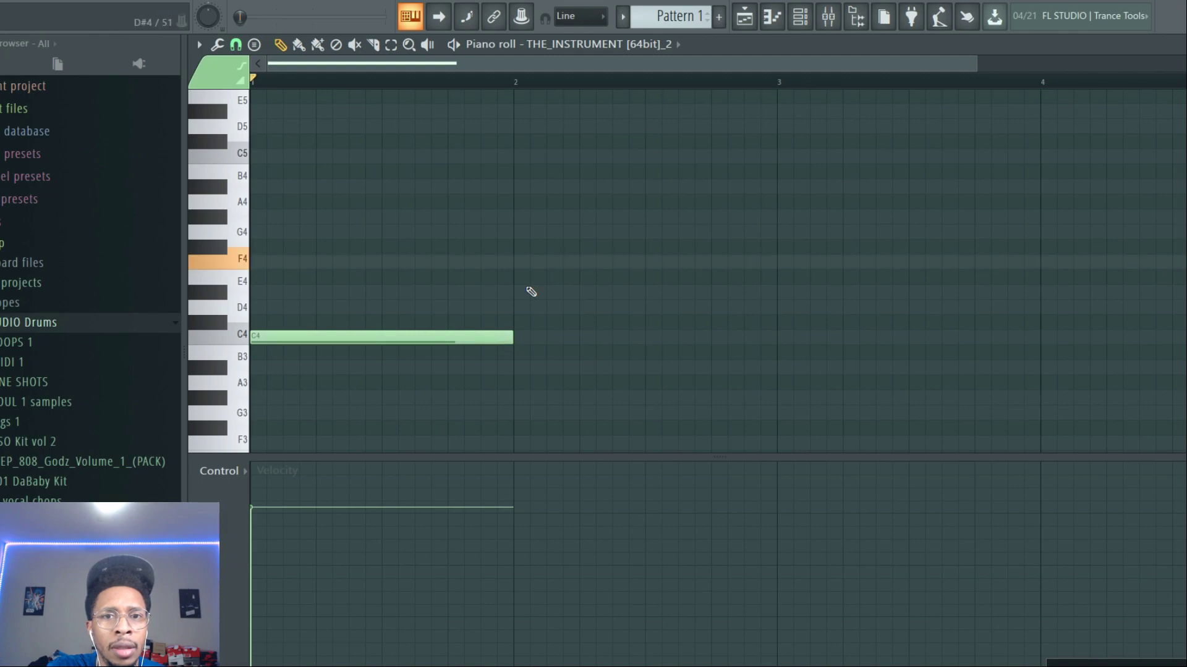
pyautogui.click(518, 263)
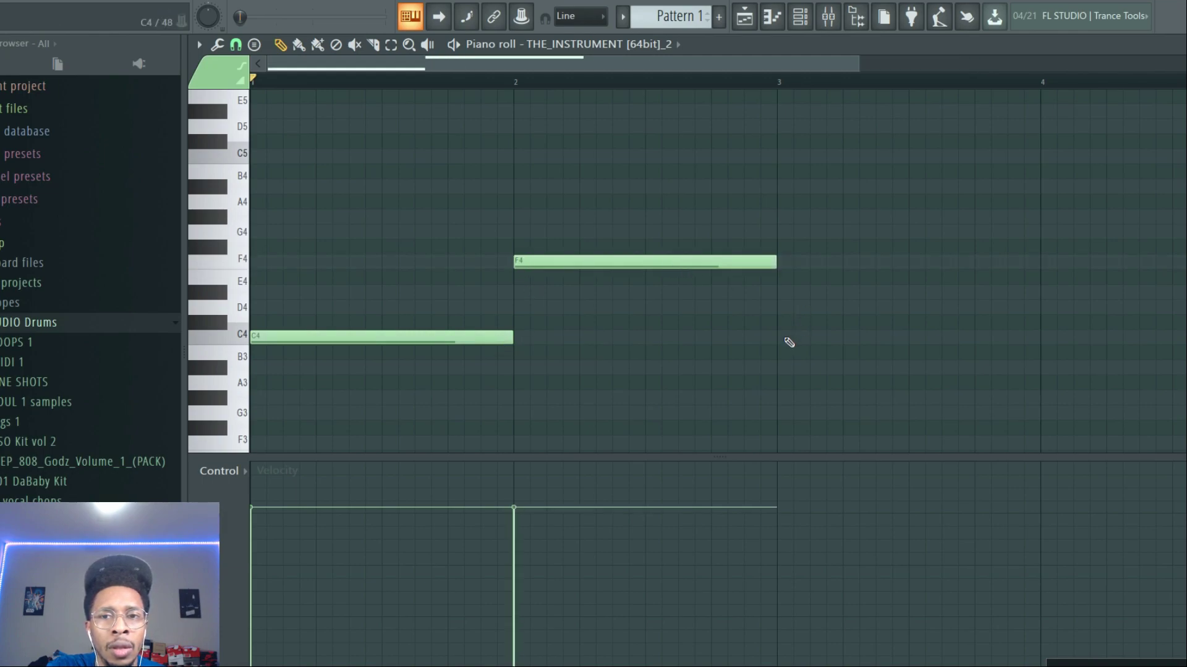
pyautogui.click(782, 340)
pyautogui.moveTo(773, 63); pyautogui.dragTo(972, 63)
pyautogui.click(826, 264)
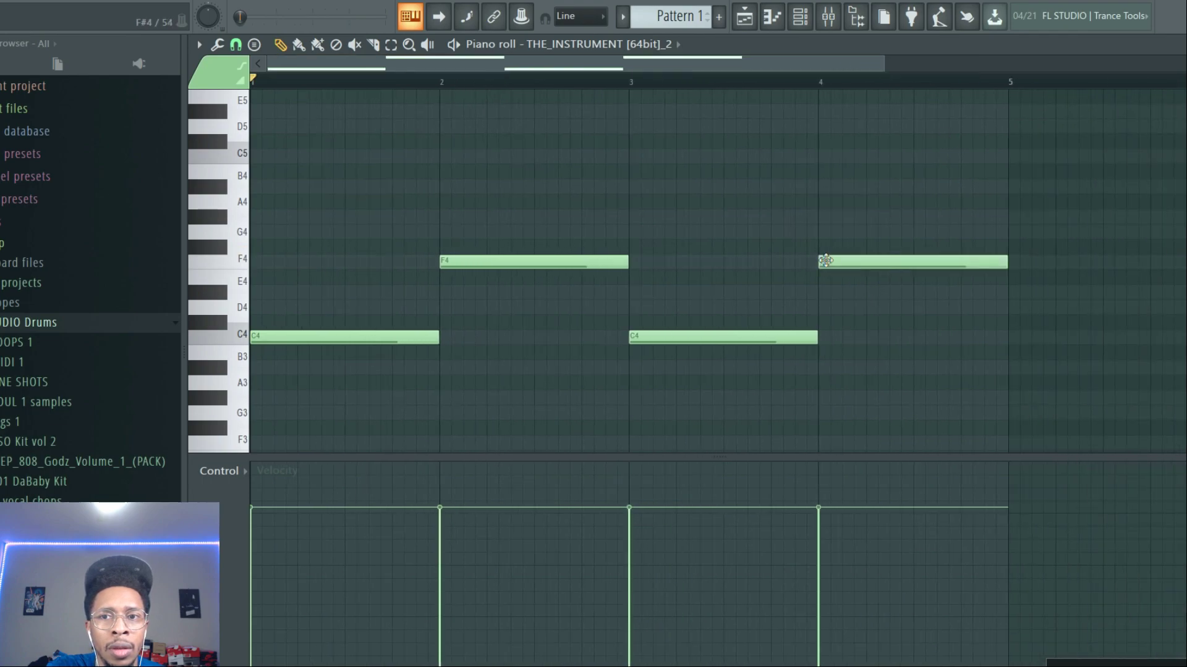
# Step: Shorten the F4 note in bar 4 to three beats, fill the last beat with G#4, and play the pattern
pyautogui.moveTo(1003, 264); pyautogui.dragTo(961, 266)
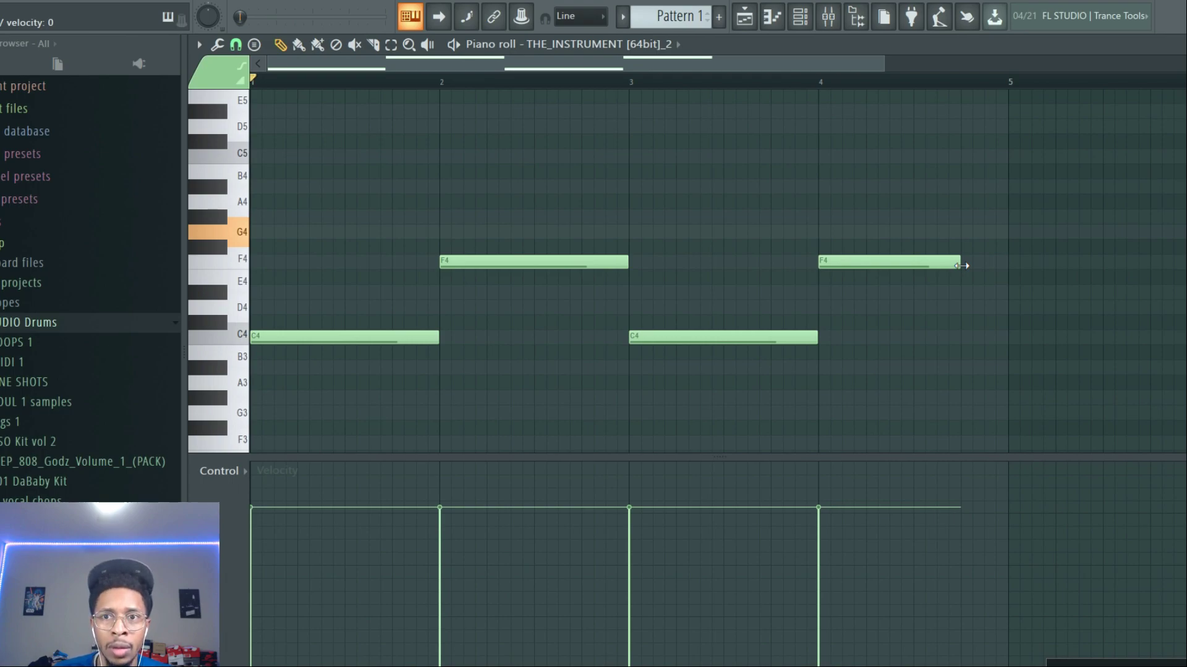
pyautogui.click(969, 217)
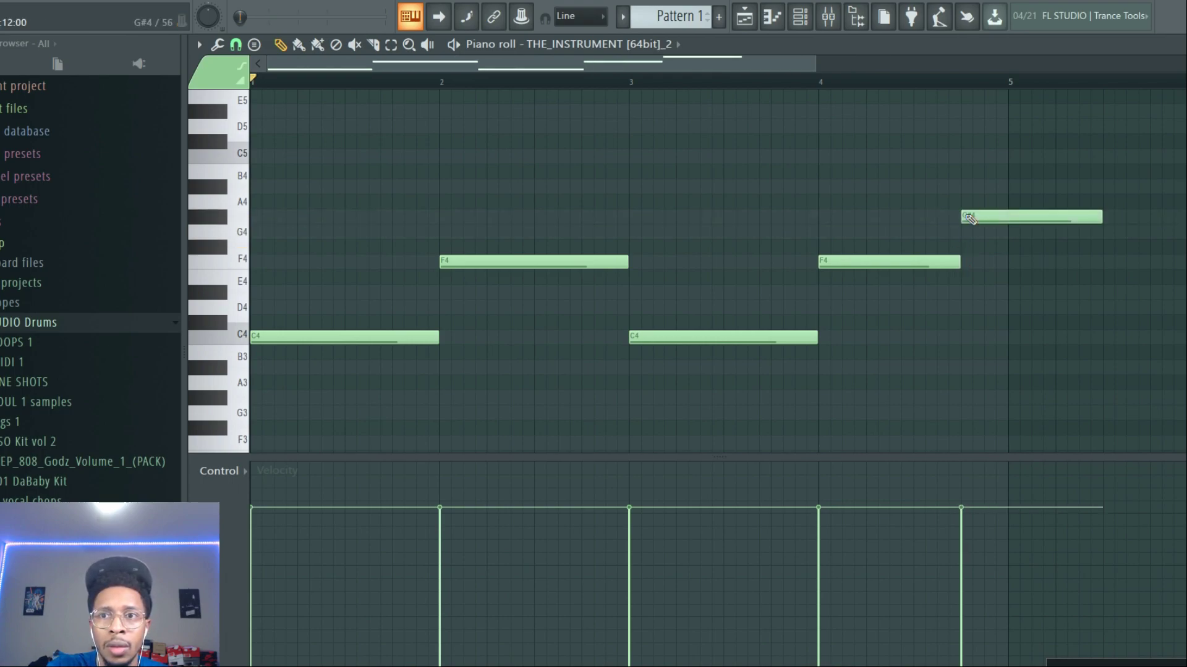
pyautogui.moveTo(1100, 216); pyautogui.dragTo(1008, 229)
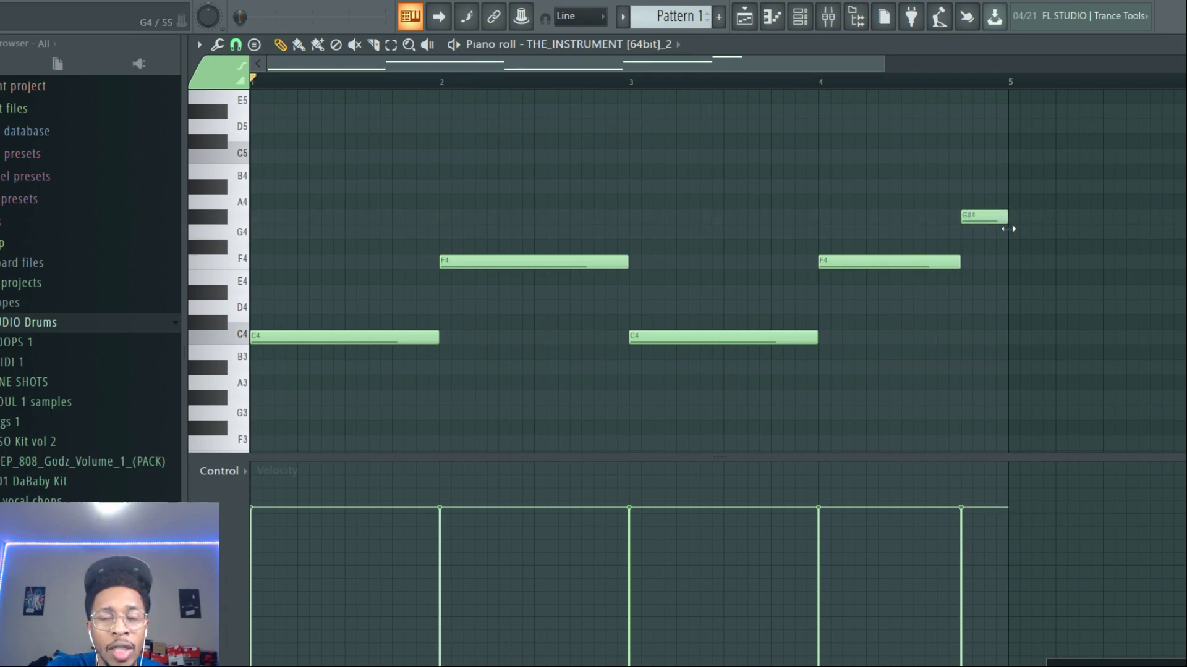
pyautogui.press('space')
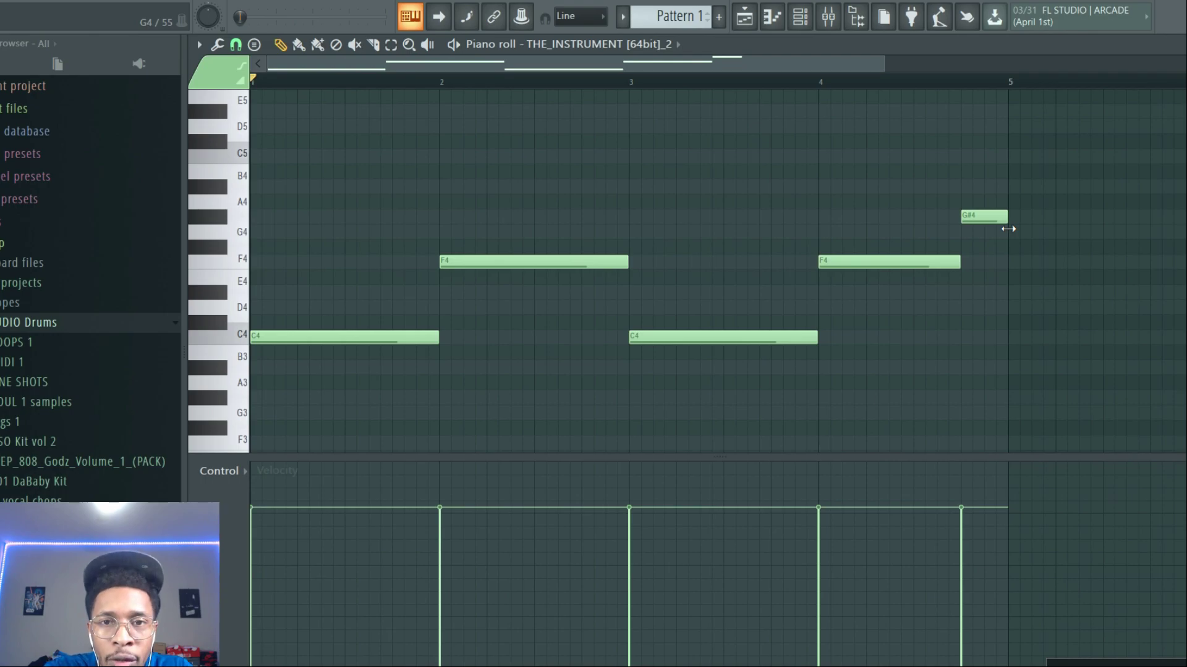
# Step: Rename THE_INSTRUMENT channel in the channel rack to KEYS HiPHop
pyautogui.press('F6')
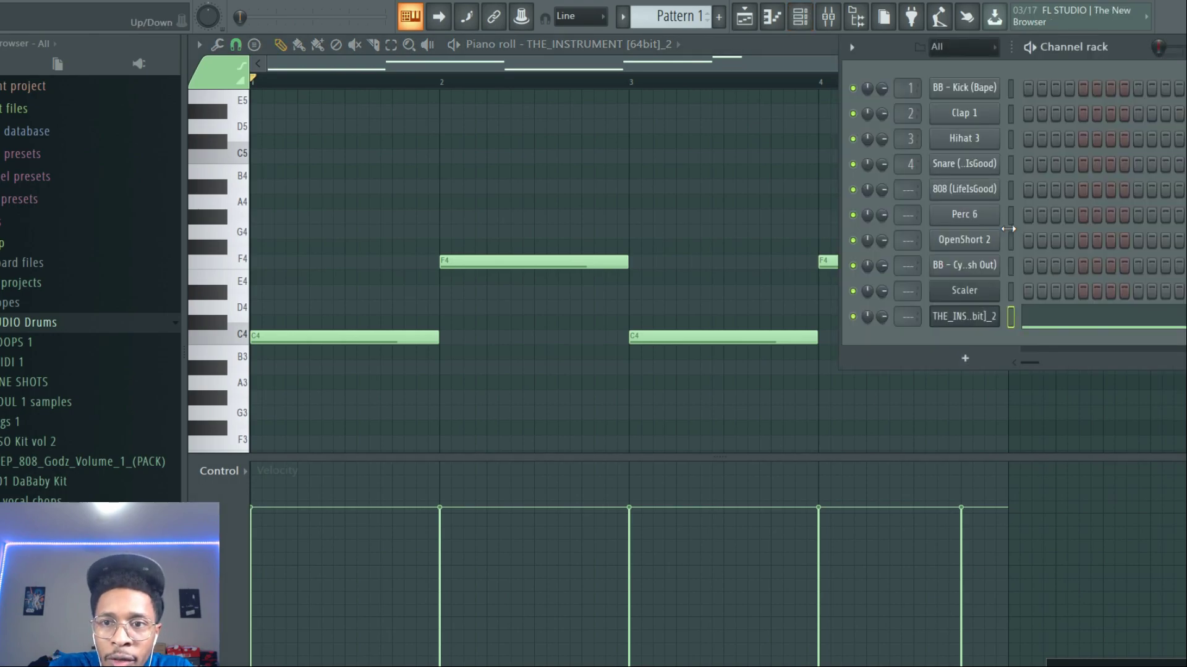
pyautogui.rightClick(980, 318)
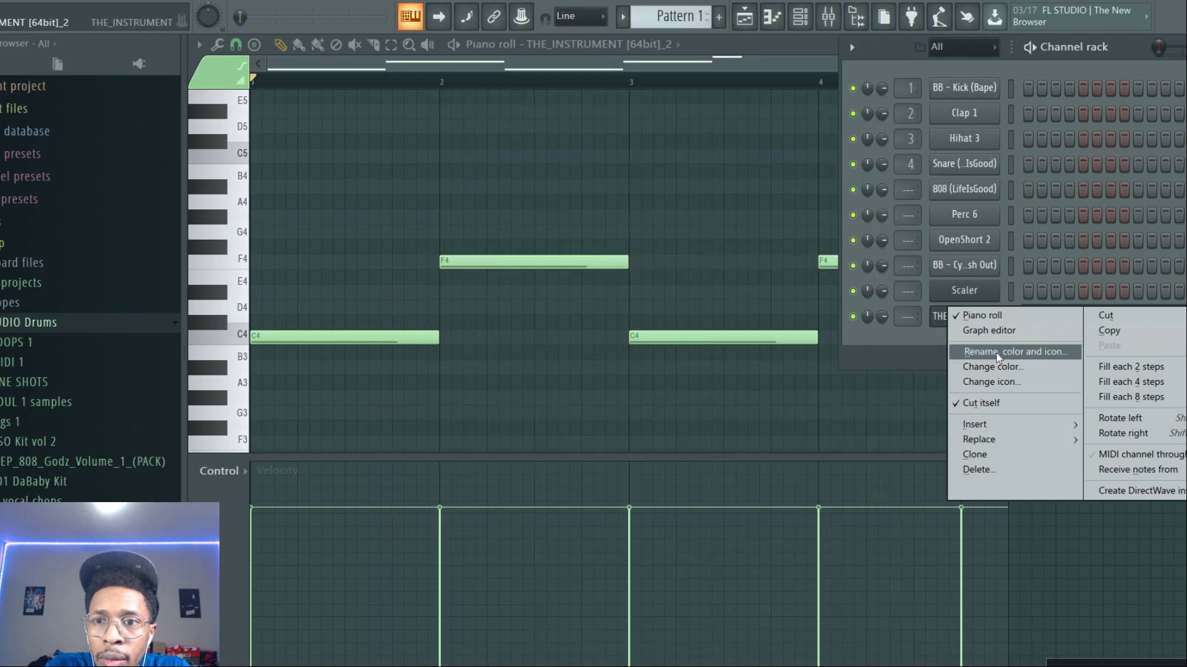
pyautogui.click(997, 350)
pyautogui.write('KEY')
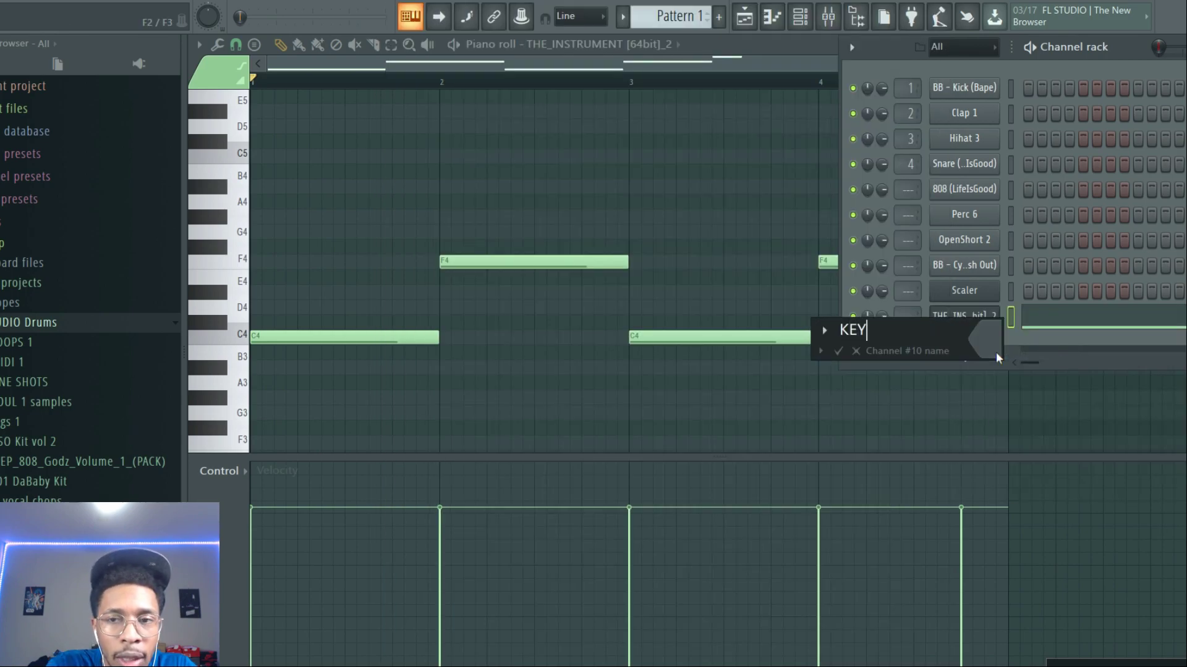
pyautogui.write('S HiP')
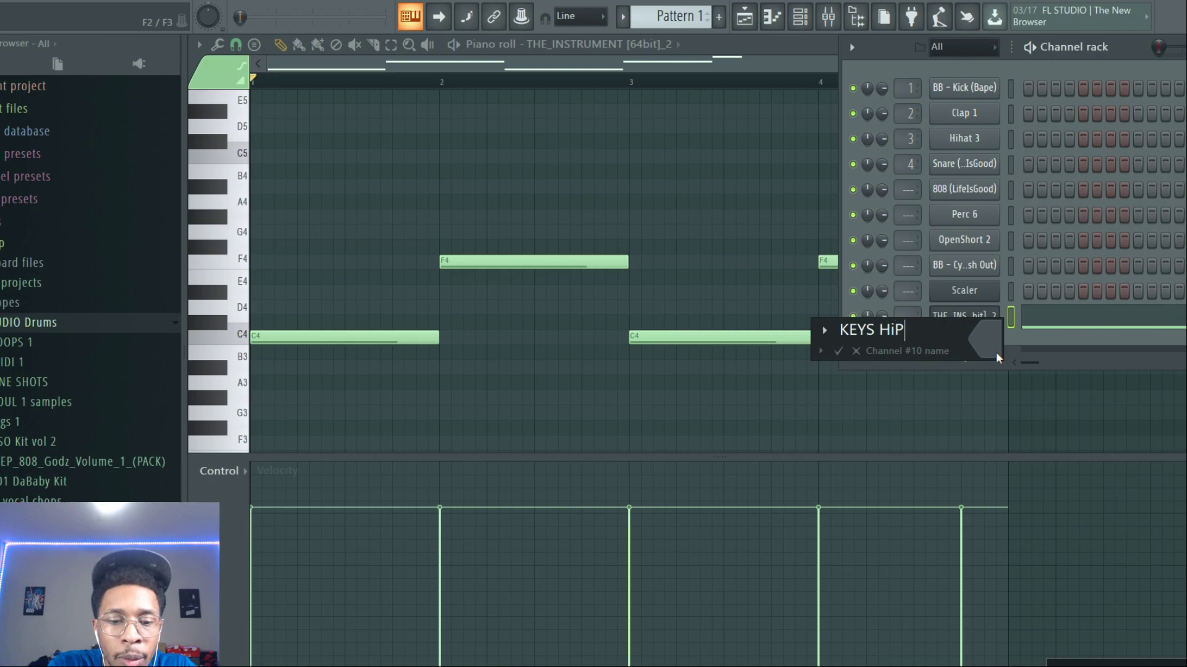
pyautogui.write('Hop')
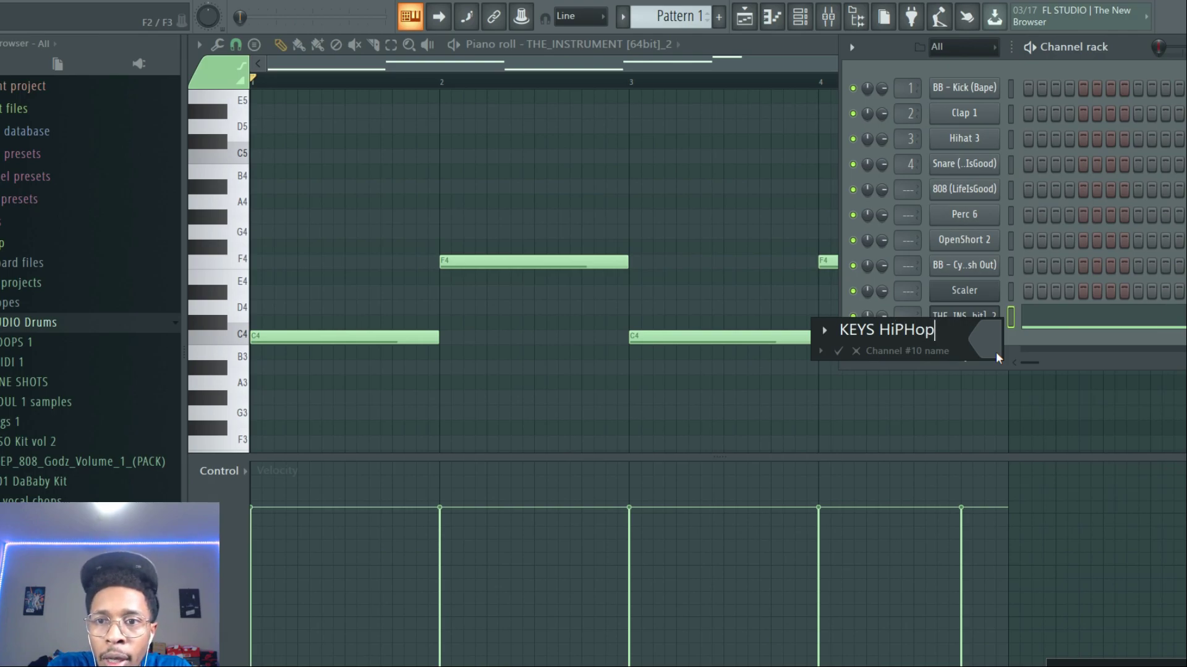
pyautogui.press('Return')
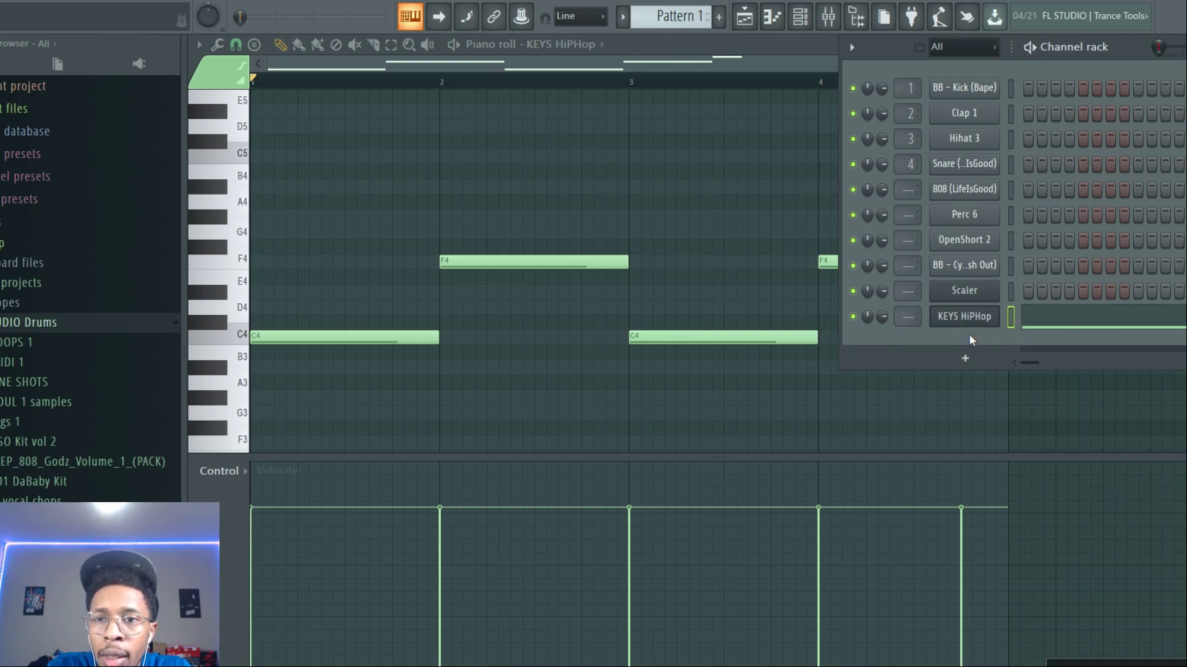
# Step: Move the KEYS HiPHop channel up to the first position in the channel rack
pyautogui.hotkey('alt', 'Up')
pyautogui.hotkey('alt', 'Up')
pyautogui.hotkey('alt', 'Up')
pyautogui.hotkey('alt', 'Up')
pyautogui.hotkey('alt', 'Up')
pyautogui.hotkey('alt', 'Up')
pyautogui.hotkey('alt', 'Up')
pyautogui.hotkey('alt', 'Up')
pyautogui.hotkey('alt', 'Up')
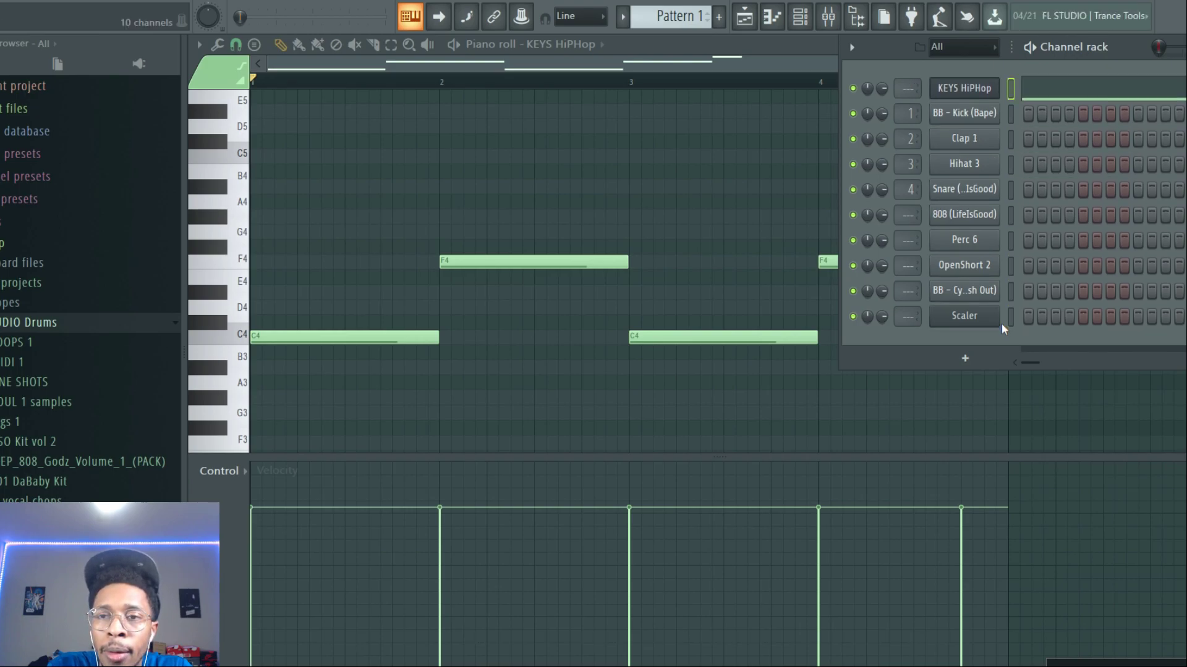
# Step: Clone the KEYS HiPHop channel and open the melody generator in the cloned instrument
pyautogui.rightClick(955, 87)
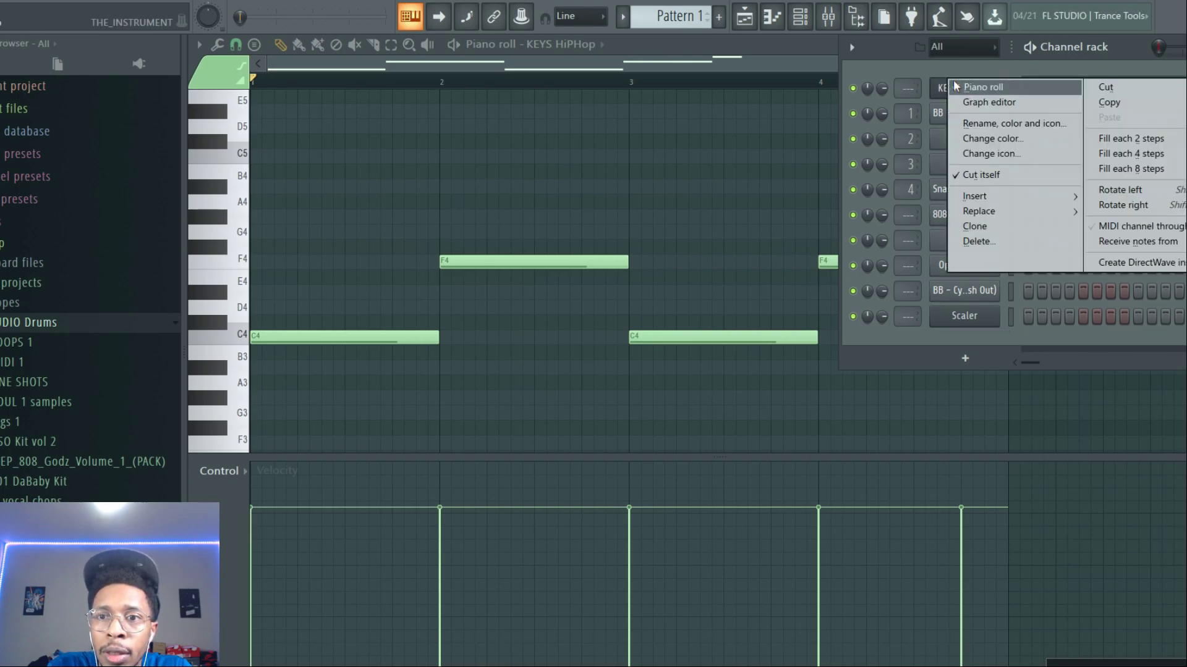
pyautogui.click(981, 228)
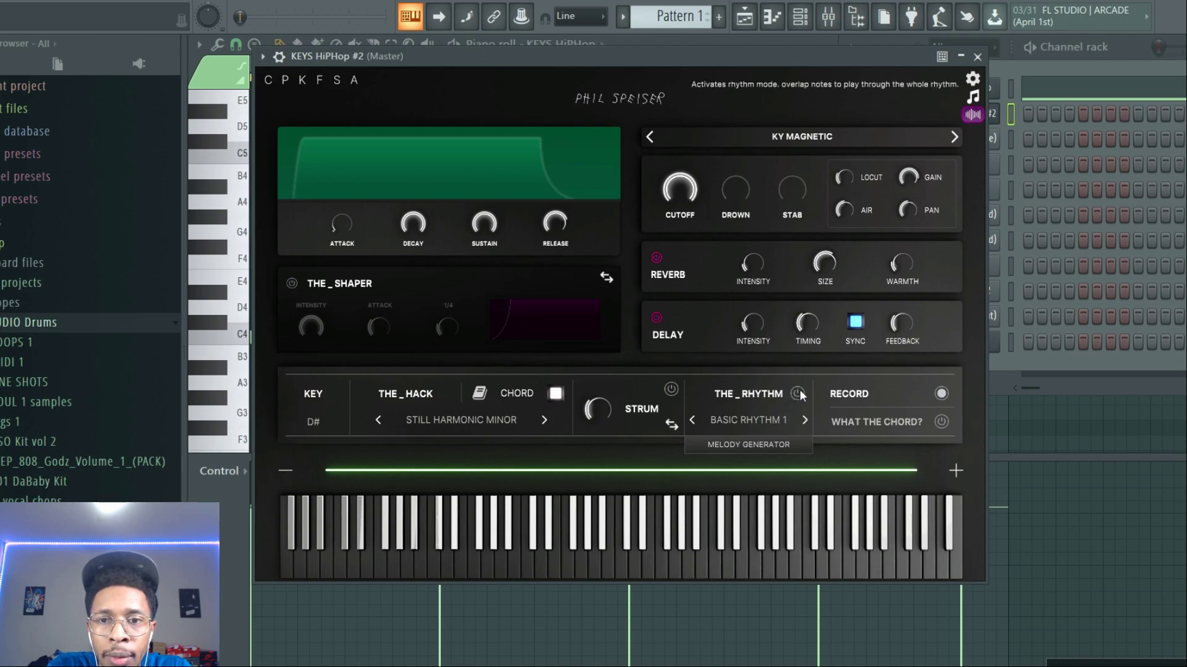
pyautogui.click(783, 447)
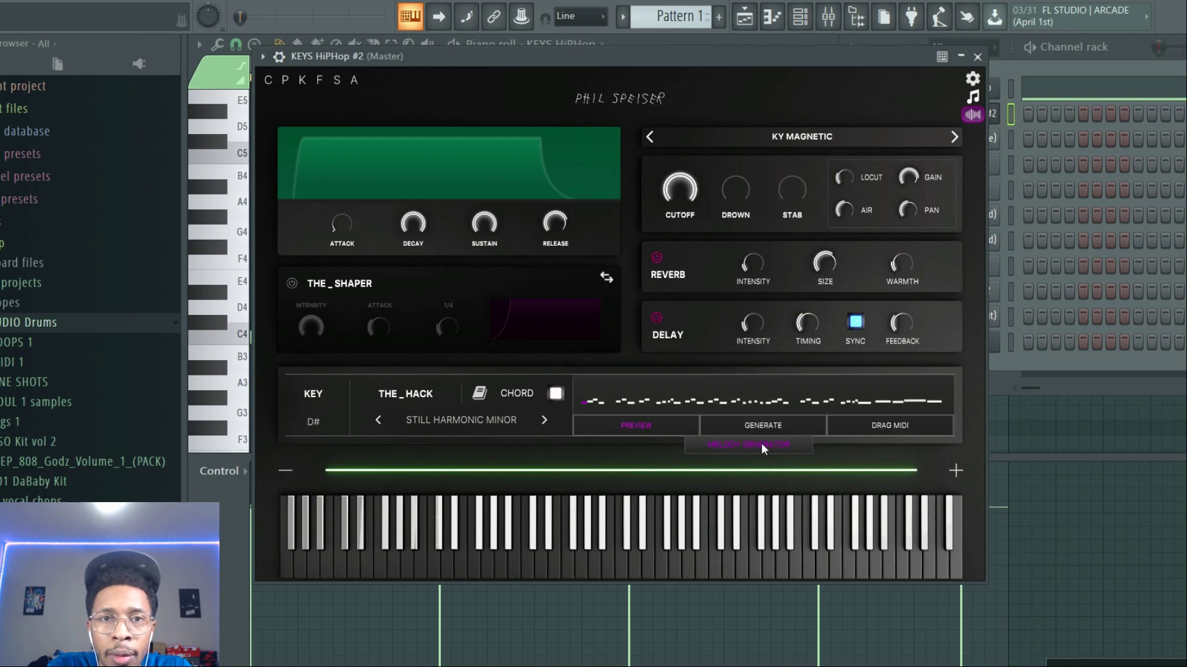
pyautogui.press('space')
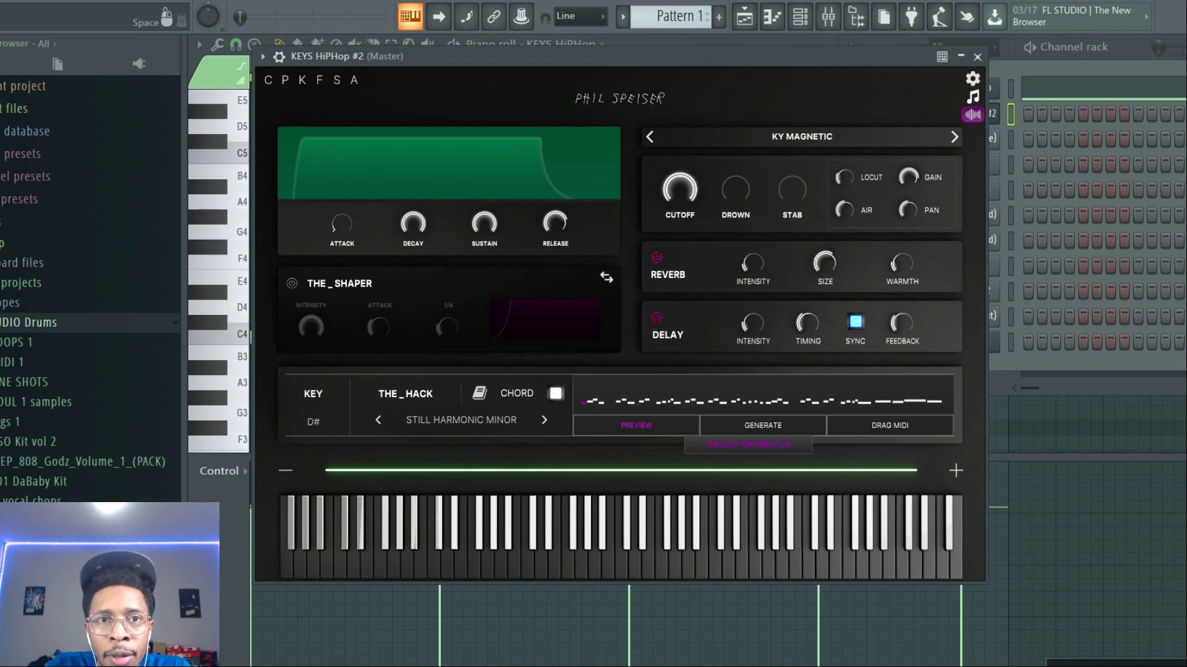
# Step: Add a Heat Up 3 instrument channel to the channel rack and choose its GRIND expansion
pyautogui.moveTo(415, 52); pyautogui.dragTo(358, 58)
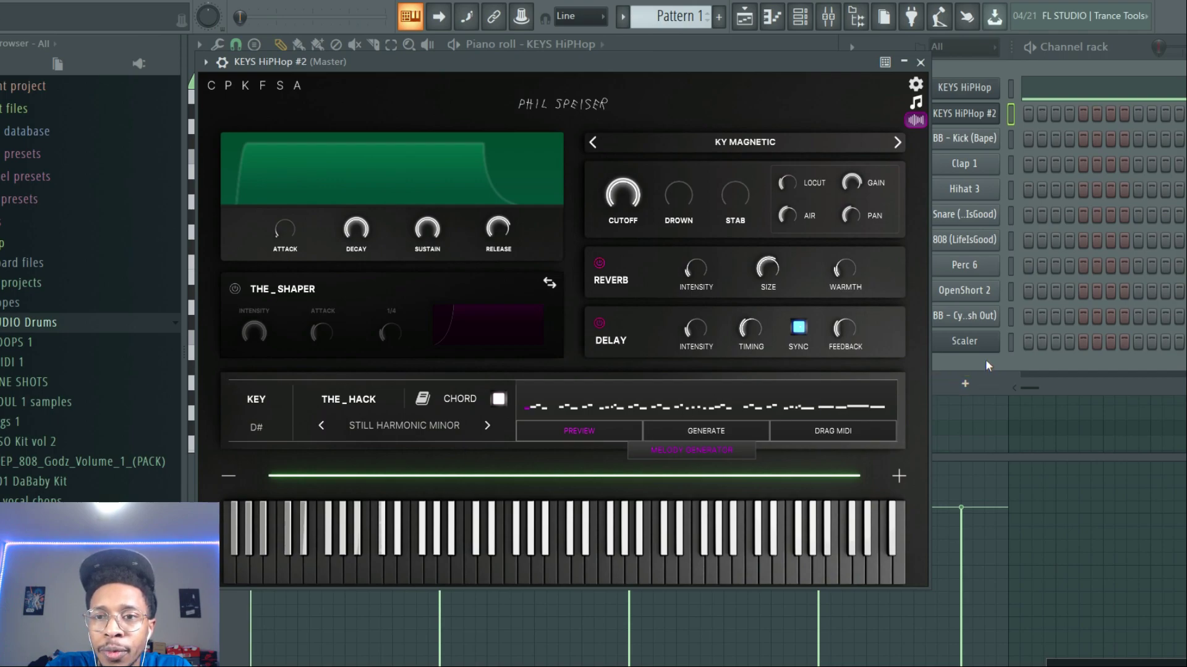
pyautogui.click(1028, 362)
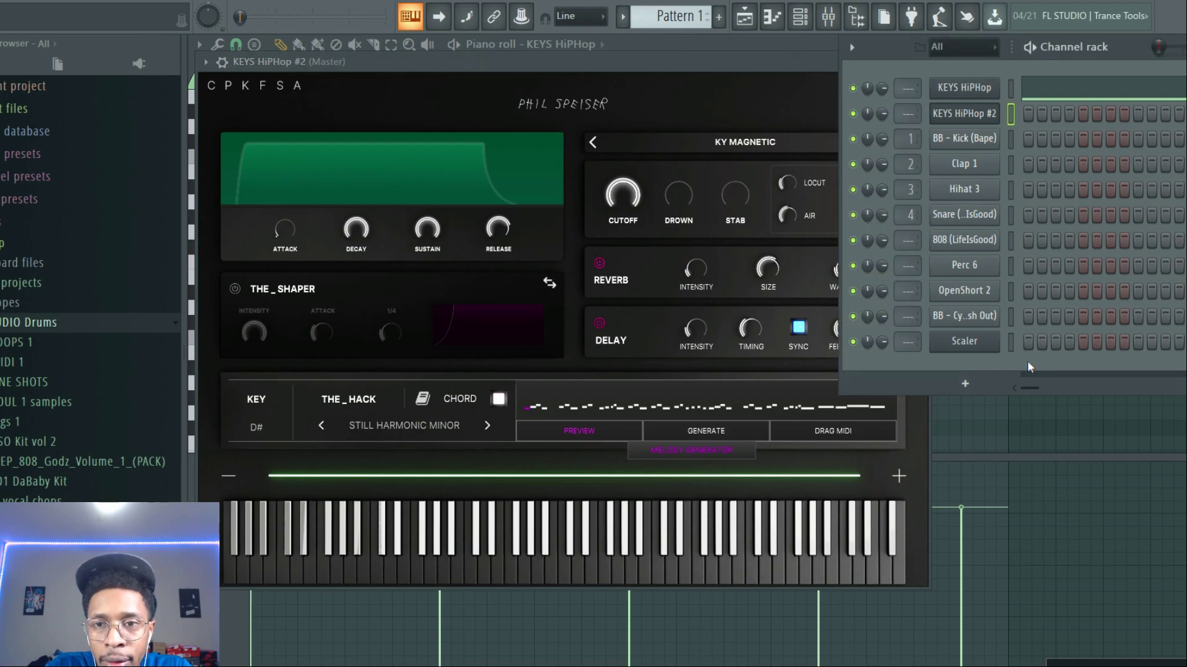
pyautogui.click(964, 385)
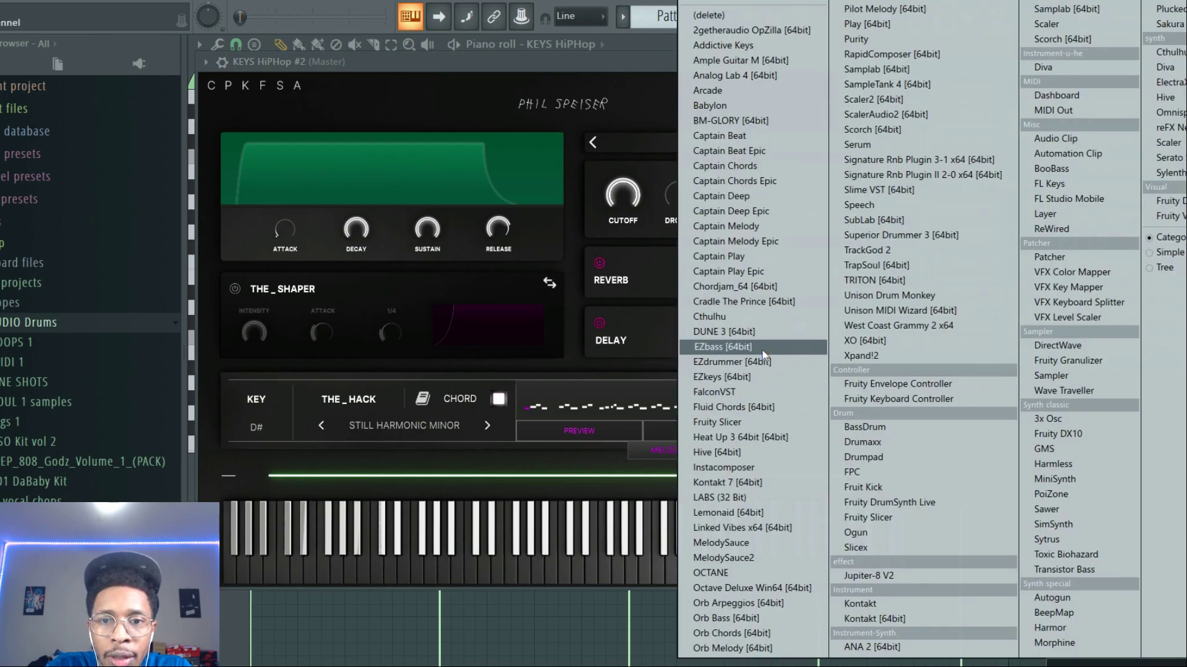
pyautogui.click(733, 436)
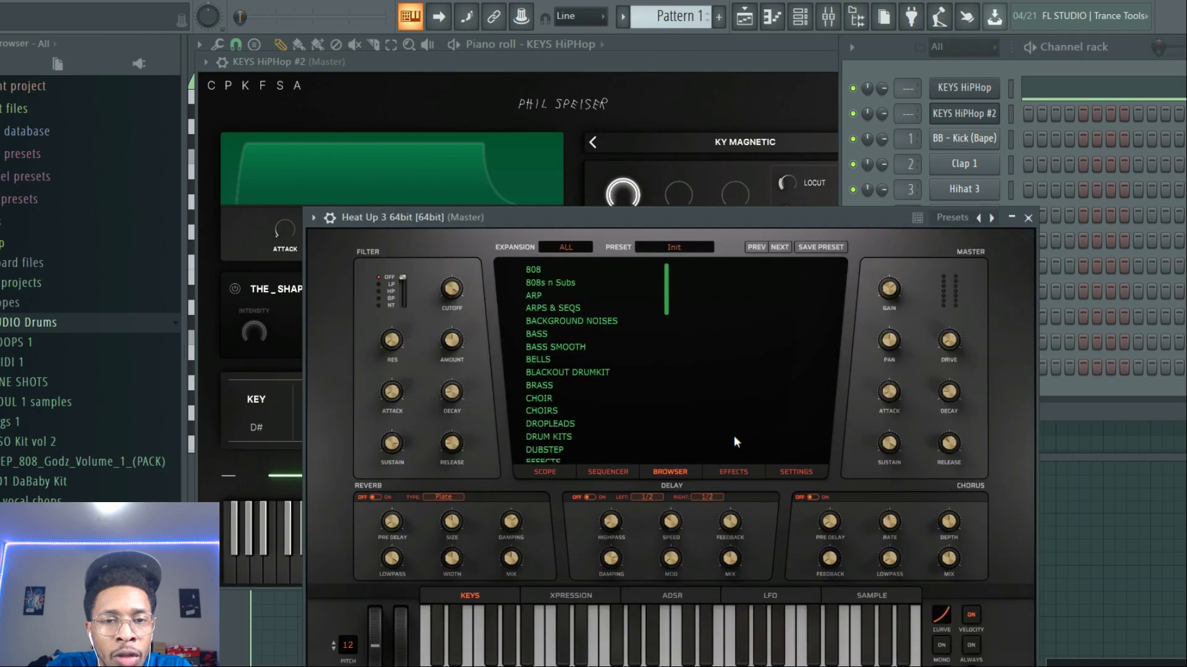
pyautogui.click(572, 245)
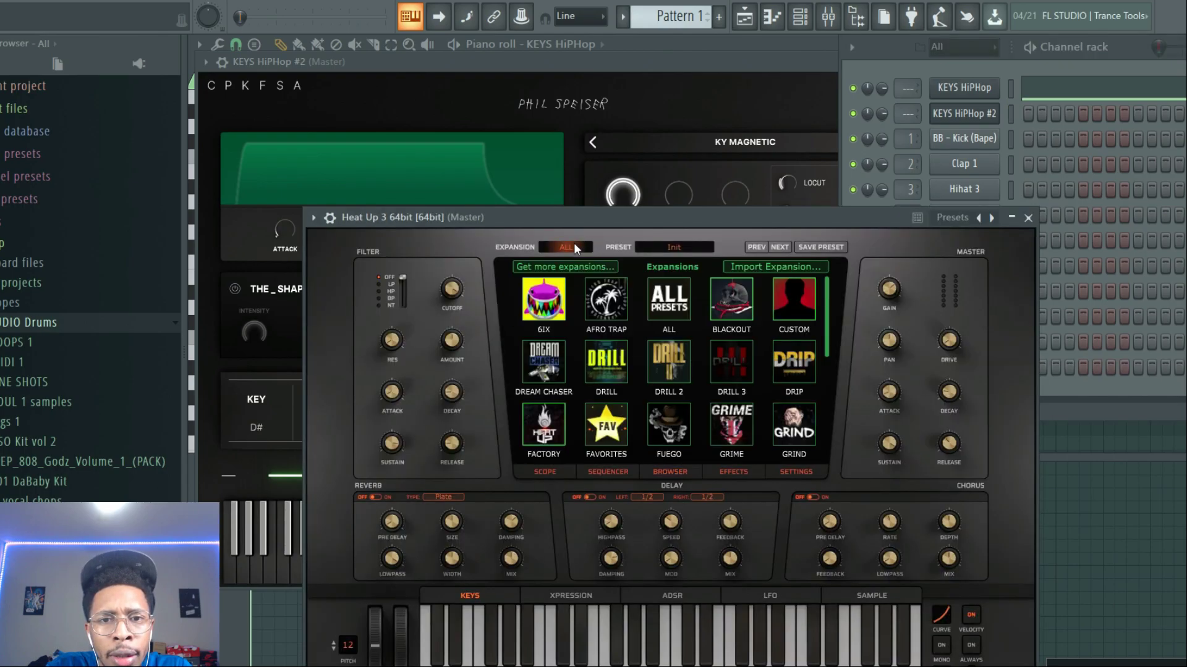
pyautogui.click(797, 432)
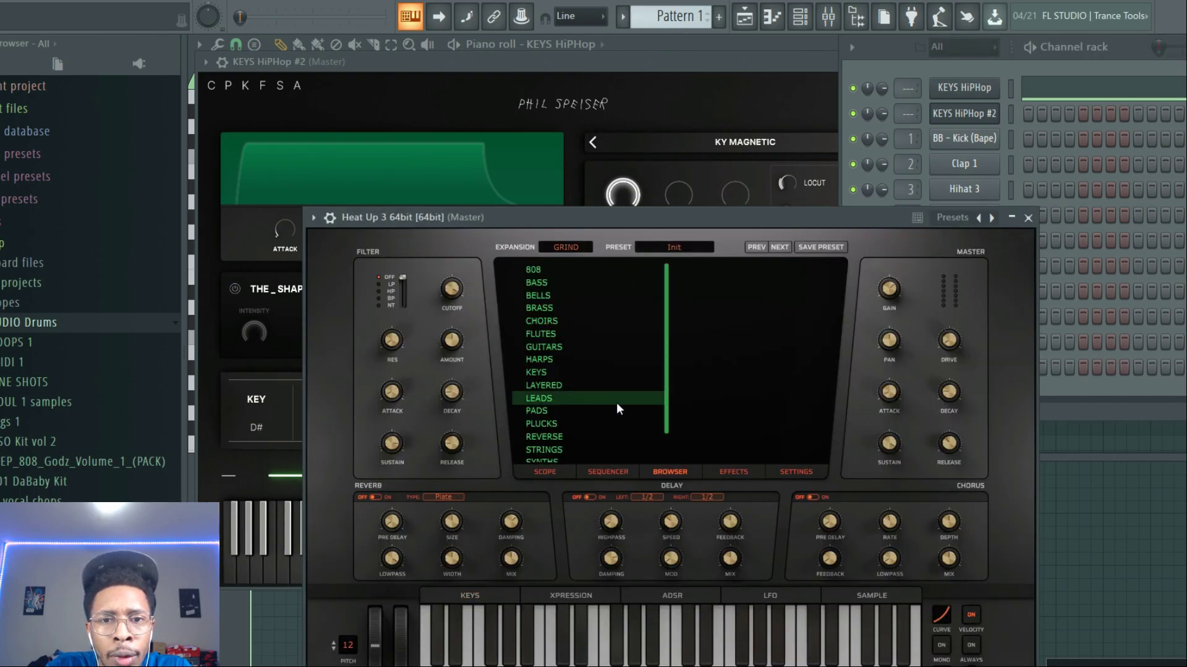
# Step: Load the CLAIRE preset from the HARPS category in Heat Up 3 and move its window out of the way
pyautogui.click(545, 358)
pyautogui.click(697, 269)
pyautogui.moveTo(658, 217); pyautogui.dragTo(1099, 535)
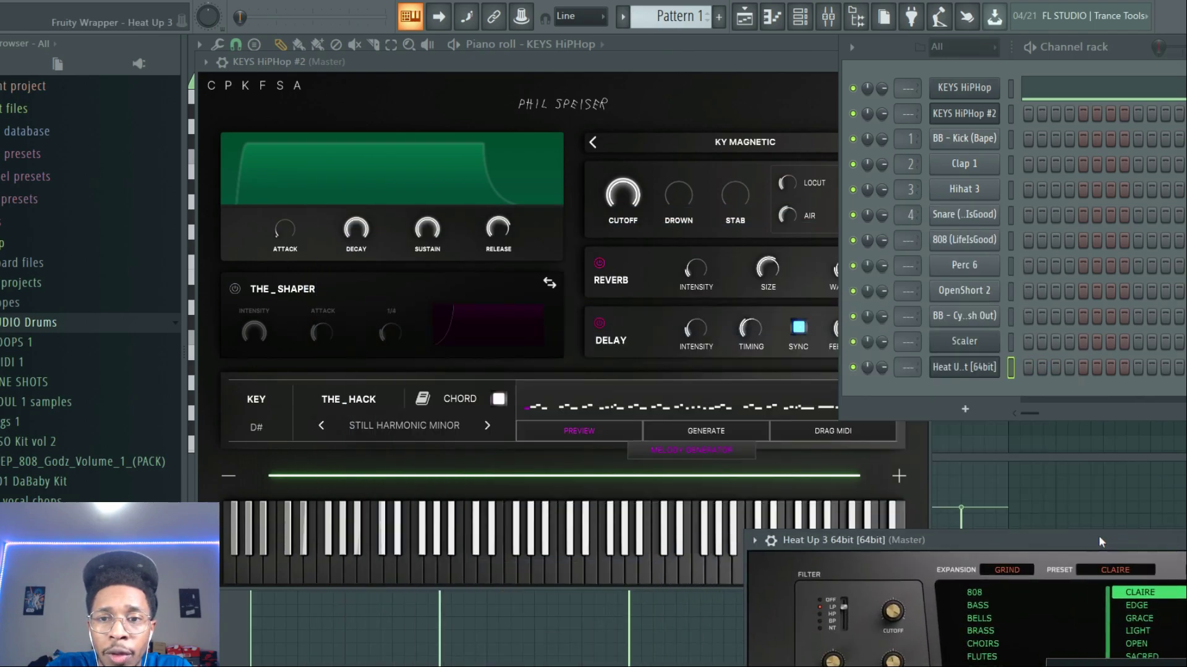
# Step: Generate and preview several new melodies in the KEYS HiPHop #2 melody generator, keeping the D# key and STILL HARMONIC MINOR
pyautogui.click(692, 431)
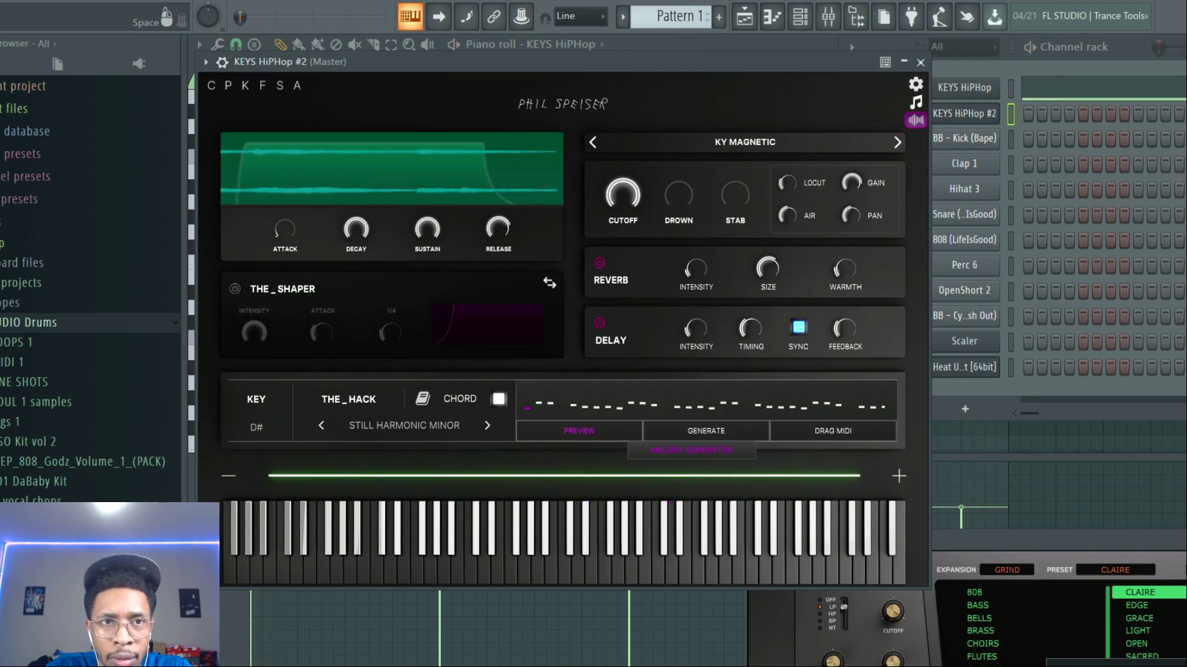
pyautogui.click(689, 427)
pyautogui.click(688, 428)
pyautogui.click(689, 427)
pyautogui.click(688, 427)
pyautogui.click(689, 427)
pyautogui.click(688, 427)
pyautogui.click(689, 427)
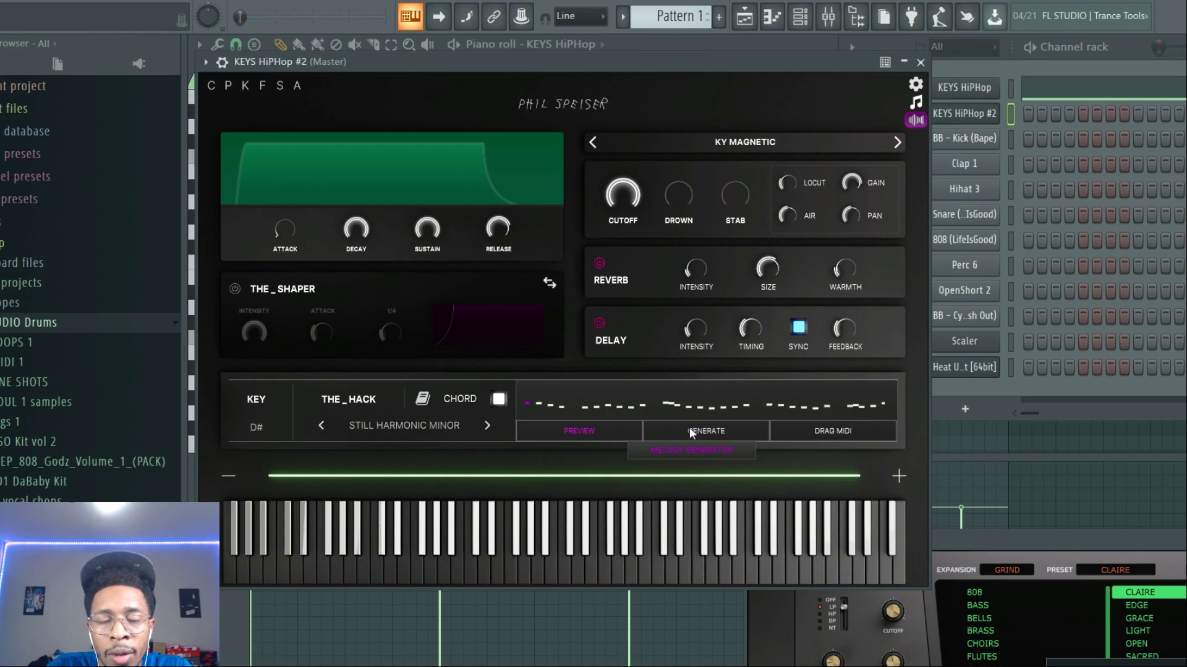
pyautogui.click(688, 428)
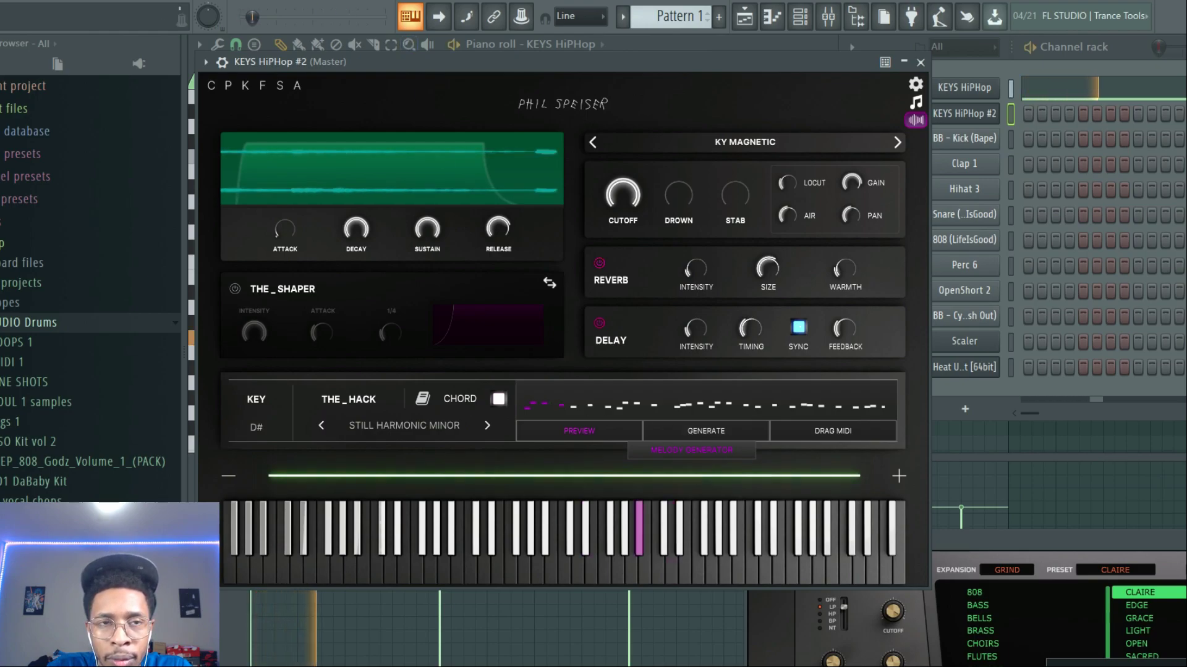
# Step: Try the presets 808 CLEAN, 808 ABORT, KY CLIX and the dark KY RECORDS on KEYS HiPHop #2 during playback
pyautogui.click(899, 142)
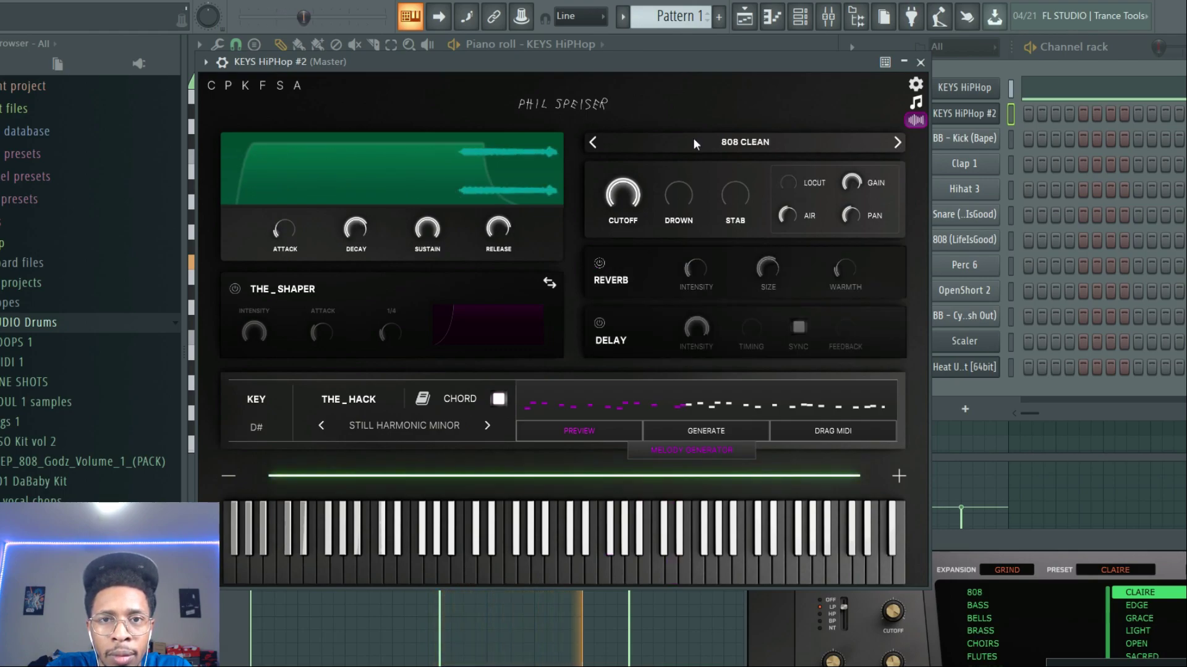
pyautogui.click(592, 142)
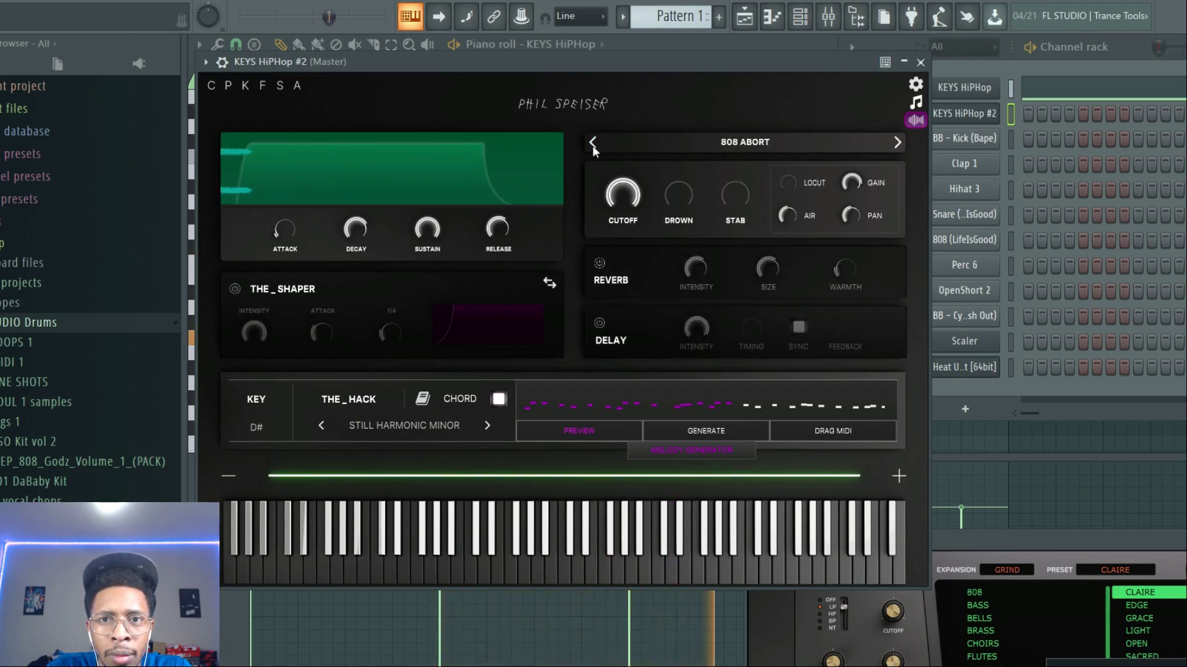
pyautogui.click(646, 143)
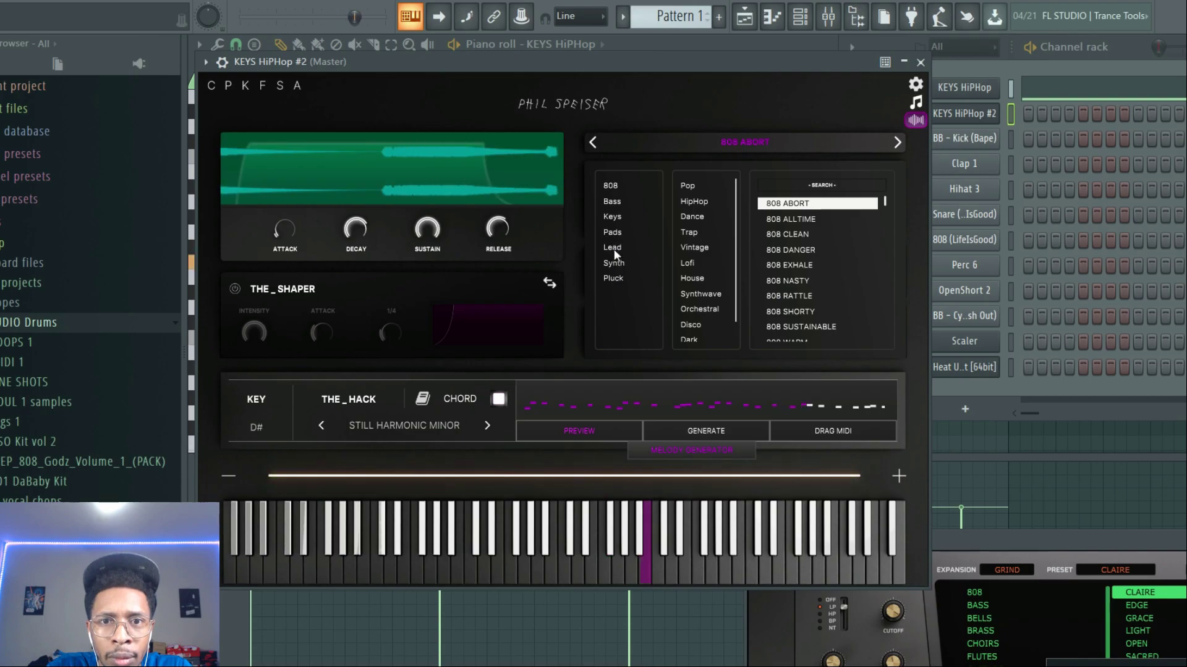
pyautogui.click(612, 217)
pyautogui.click(783, 251)
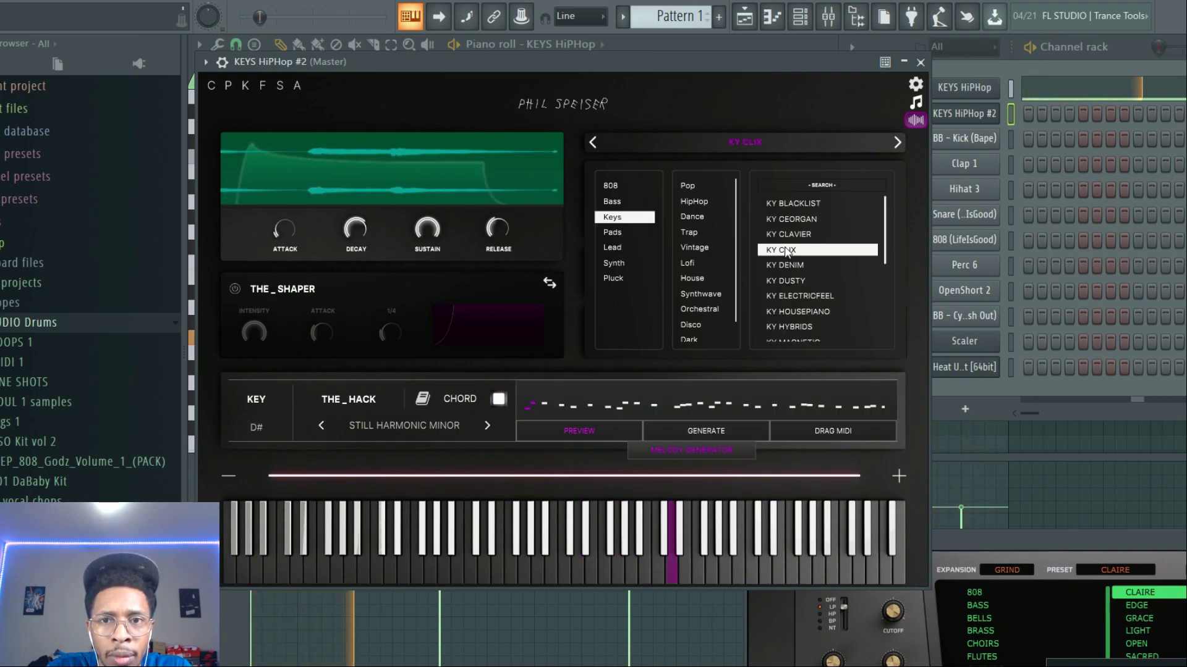
pyautogui.click(695, 339)
pyautogui.click(815, 219)
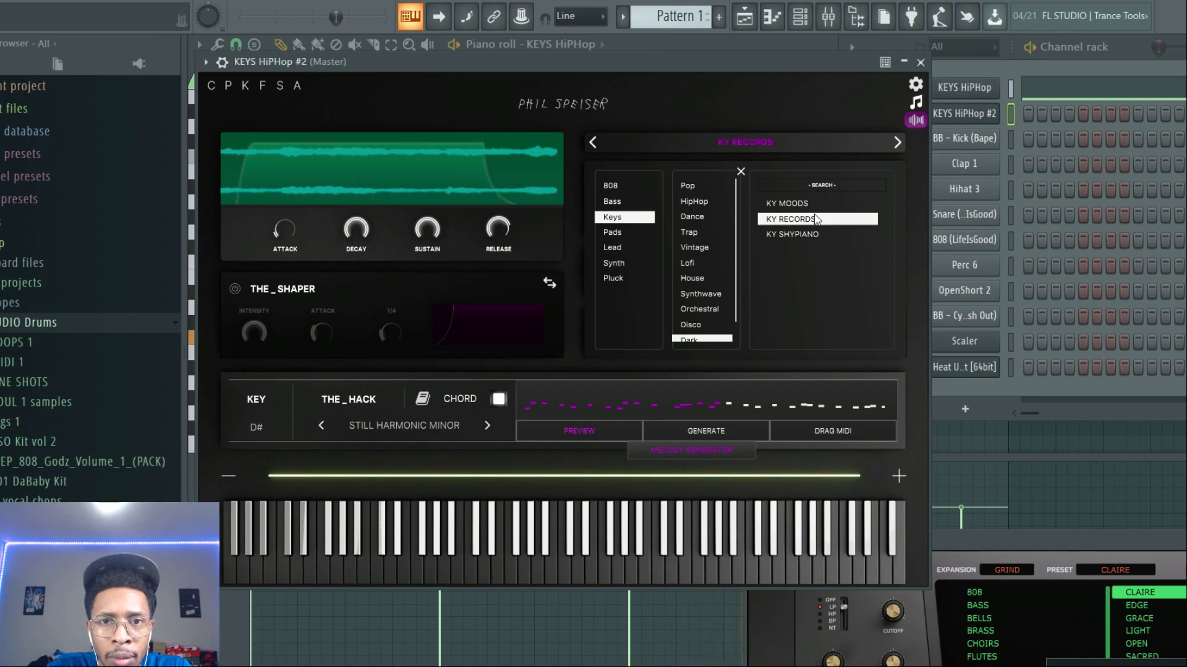
# Step: Filter the presets to vintage leads, audition LD CADDILAC and LD FAKESAX, and load LD PROPHECY
pyautogui.click(609, 261)
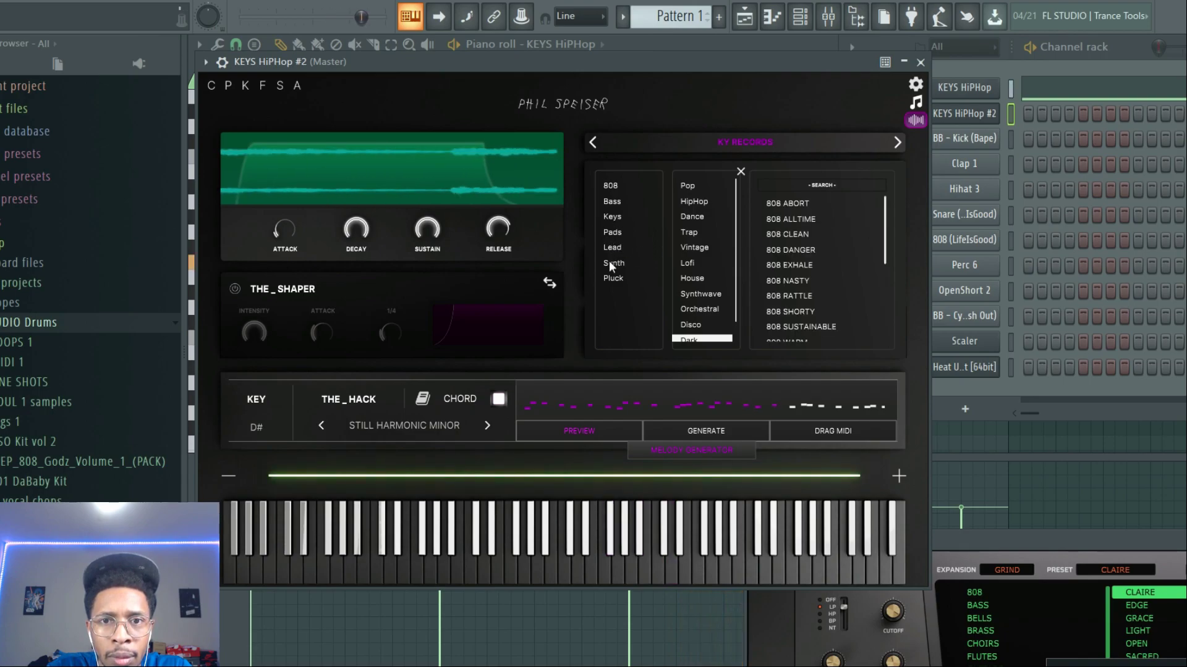
pyautogui.click(612, 247)
pyautogui.click(698, 247)
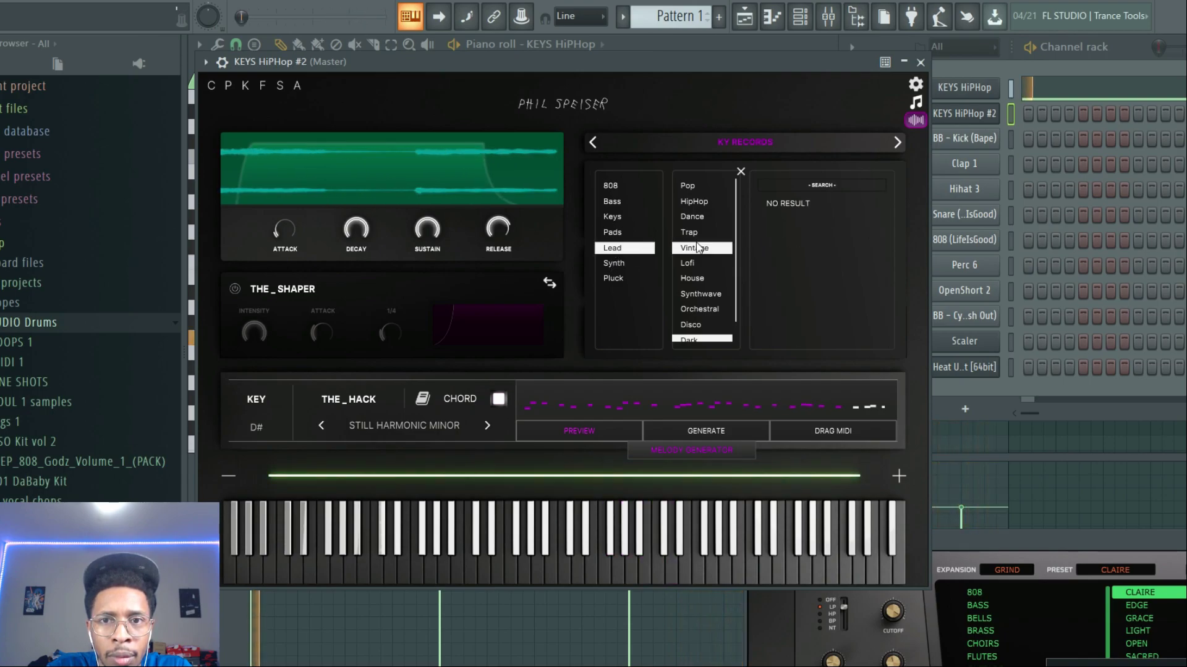
pyautogui.click(704, 338)
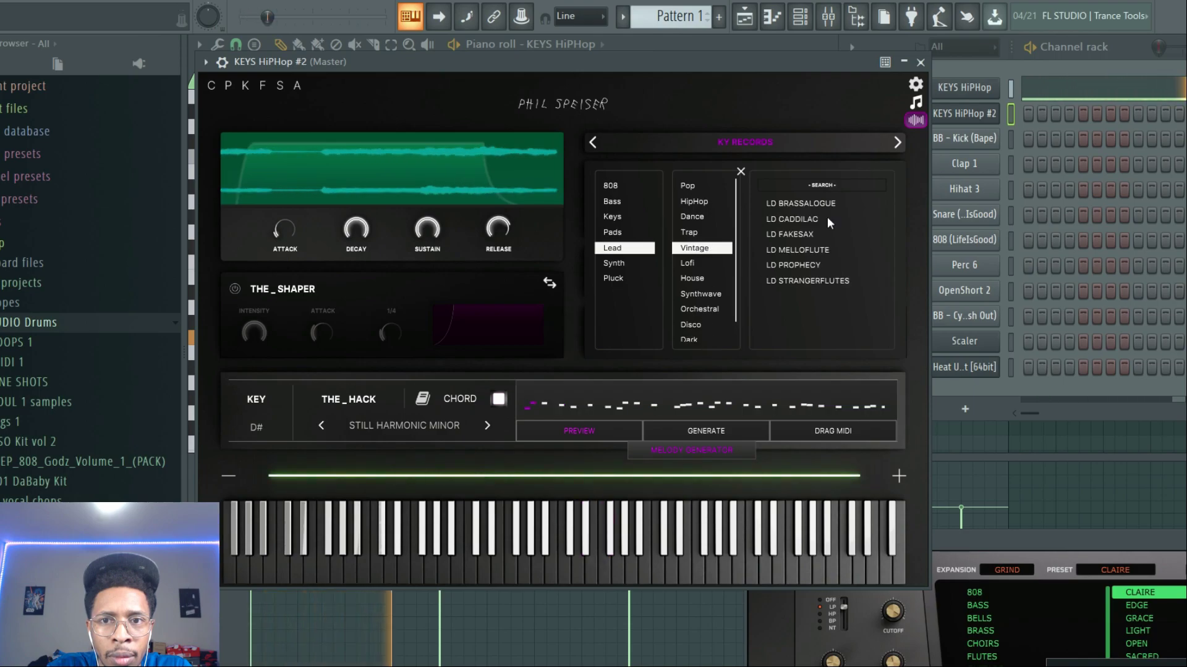
pyautogui.click(803, 219)
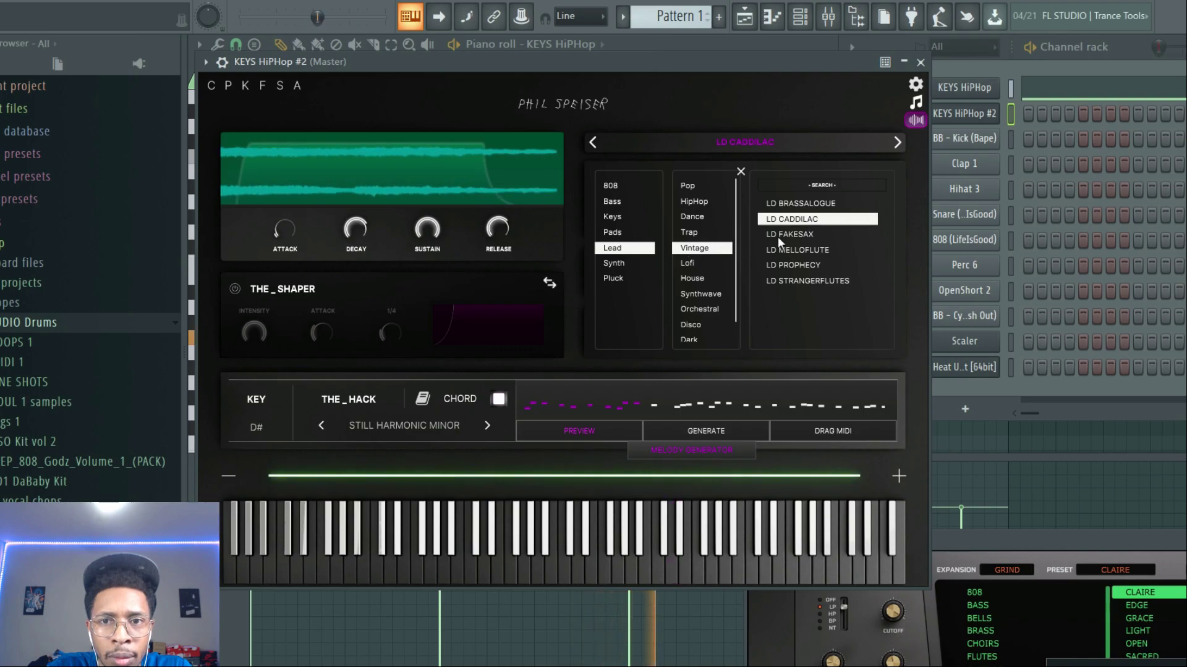
pyautogui.click(786, 235)
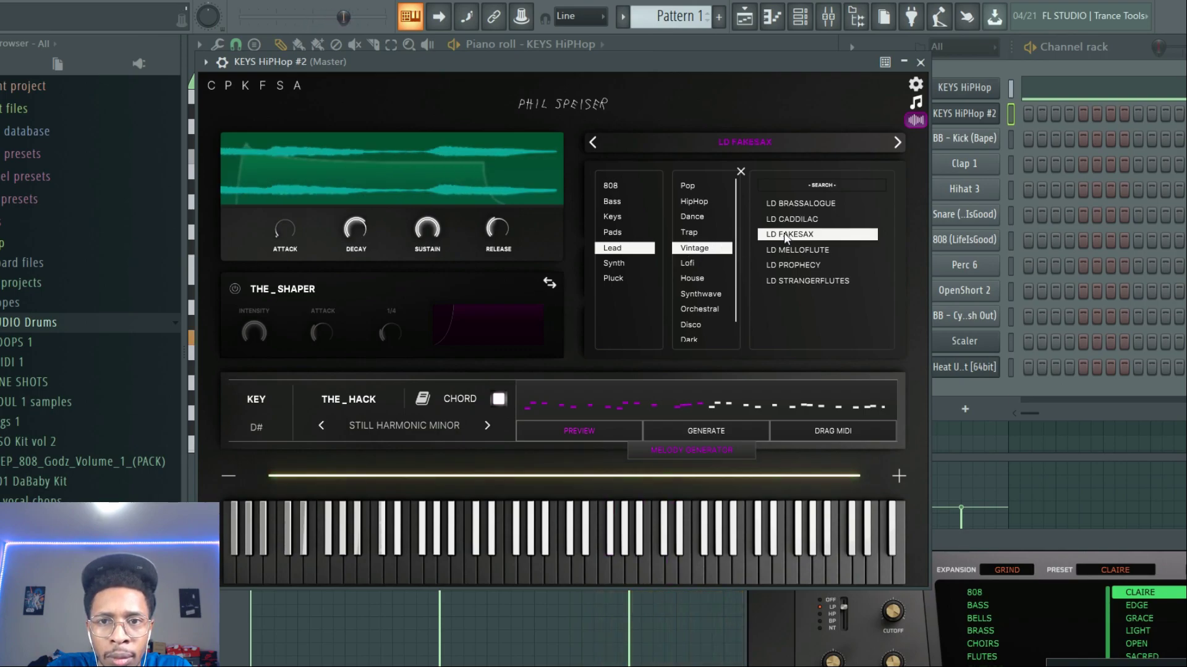
pyautogui.click(788, 267)
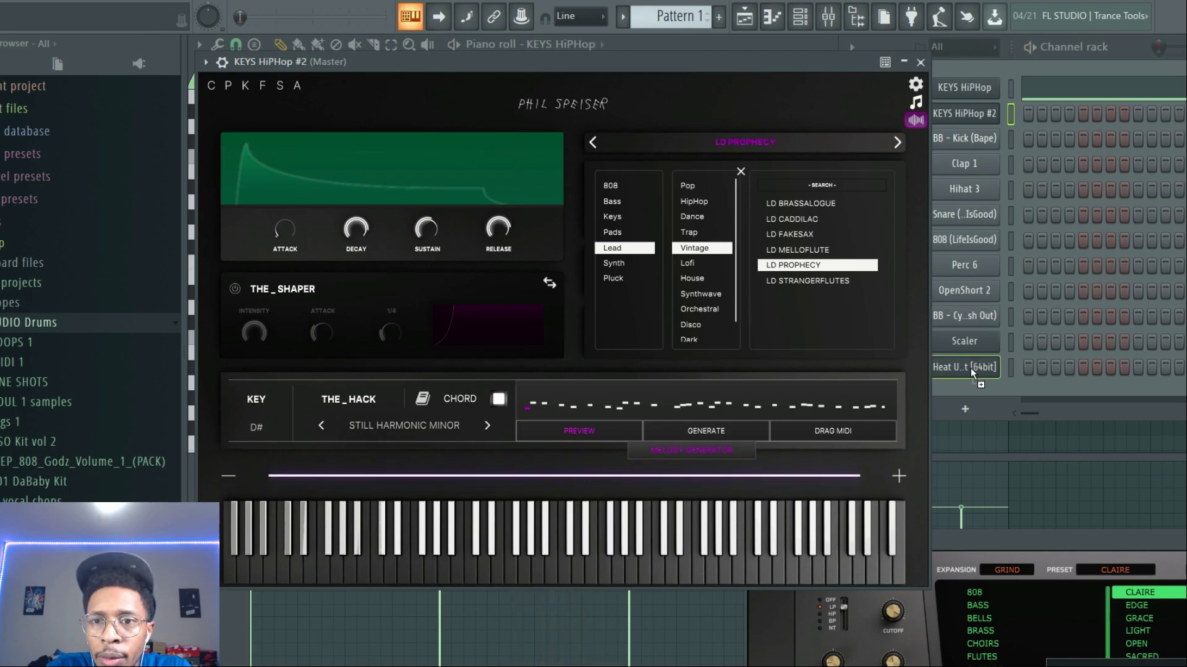
# Step: Place the generated melody's MIDI on the Heat Up 3 channel and open that channel's piano roll
pyautogui.moveTo(970, 368); pyautogui.dragTo(970, 368)
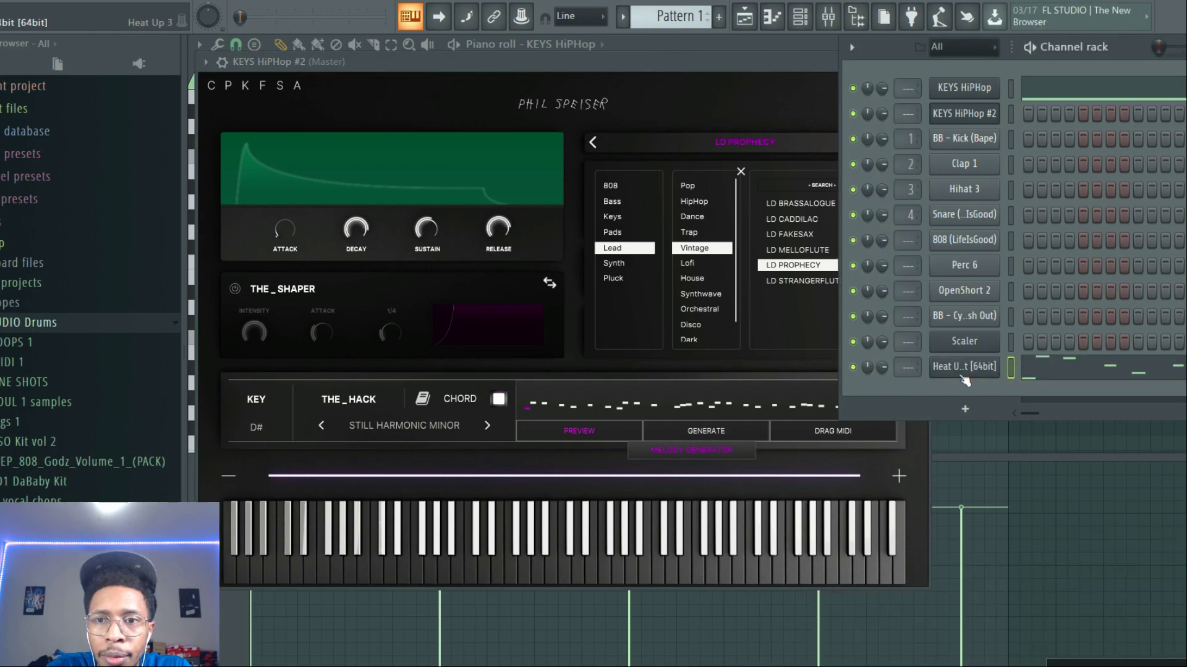
pyautogui.click(964, 377)
pyautogui.click(1058, 371)
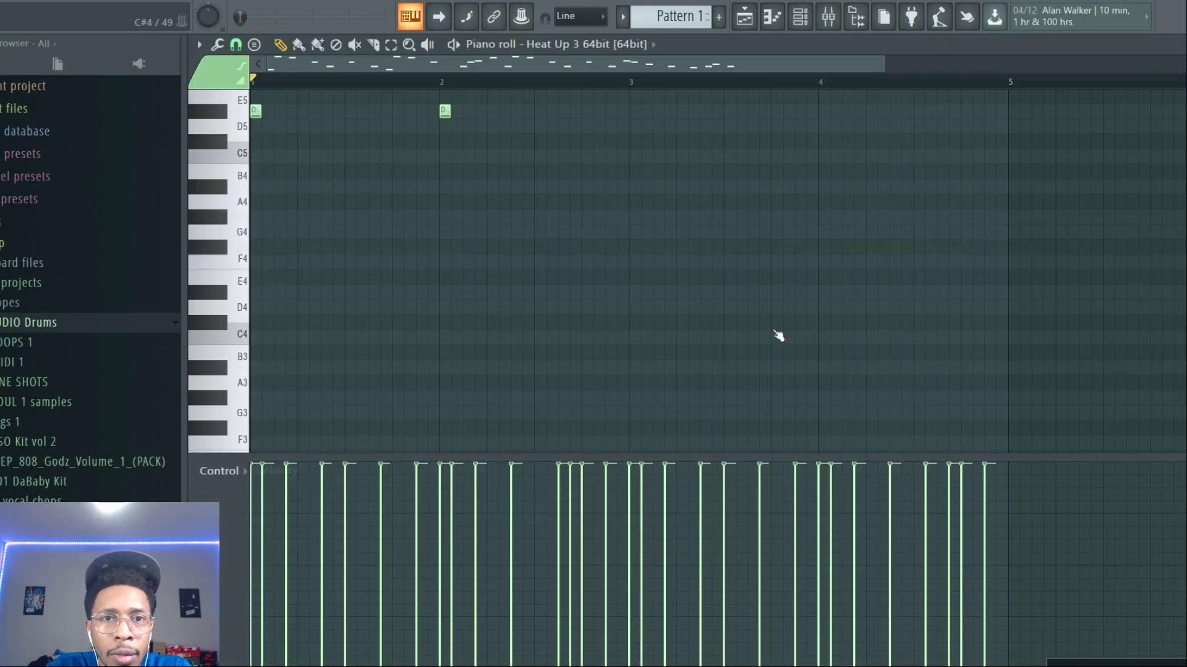
# Step: Set the piano roll's scale highlighting to root note D# and the Minor Hungarian scale, removing the stray A4 note
pyautogui.click(198, 44)
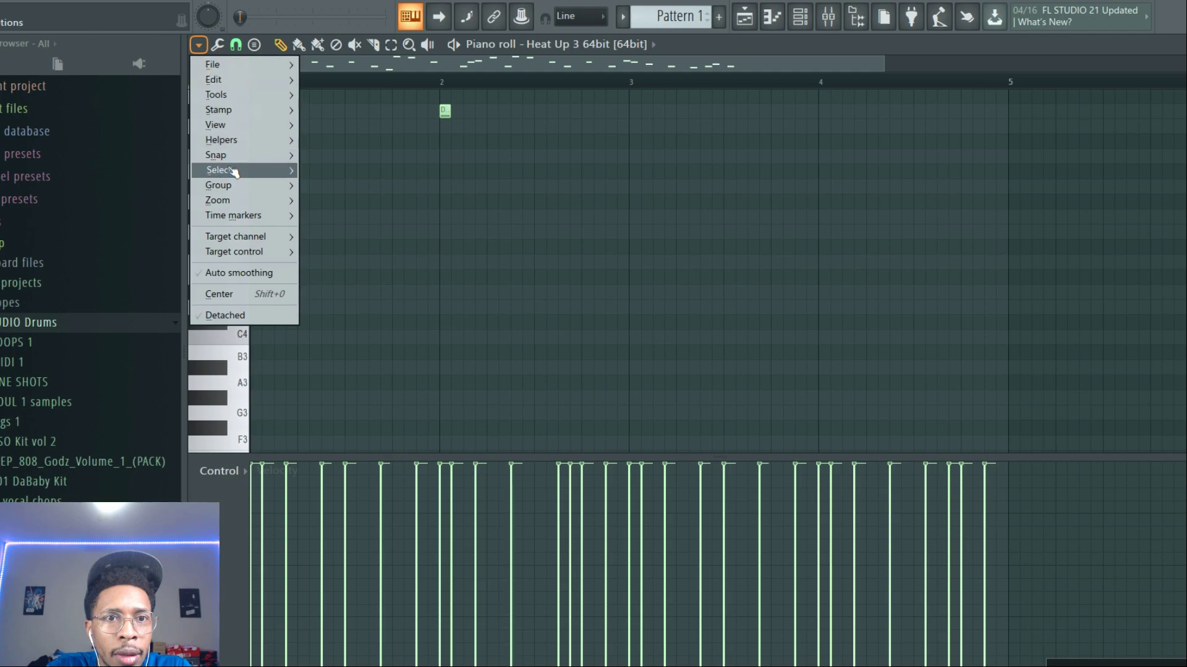
pyautogui.moveTo(267, 151)
pyautogui.moveTo(351, 159)
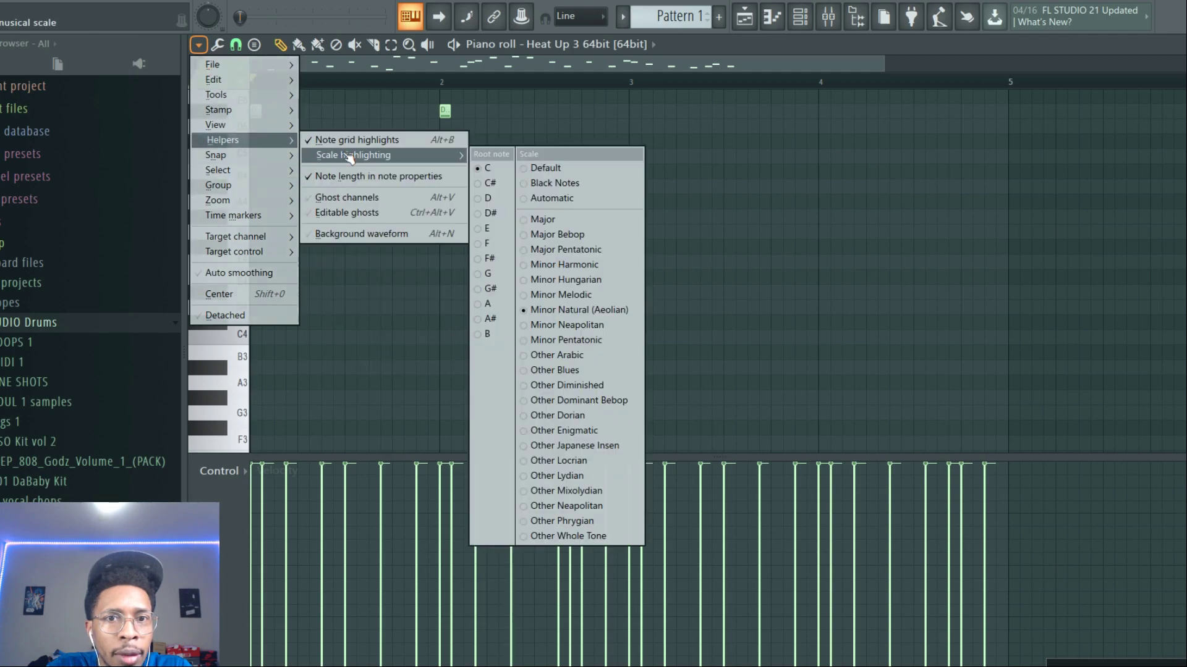
pyautogui.click(499, 213)
pyautogui.click(499, 206)
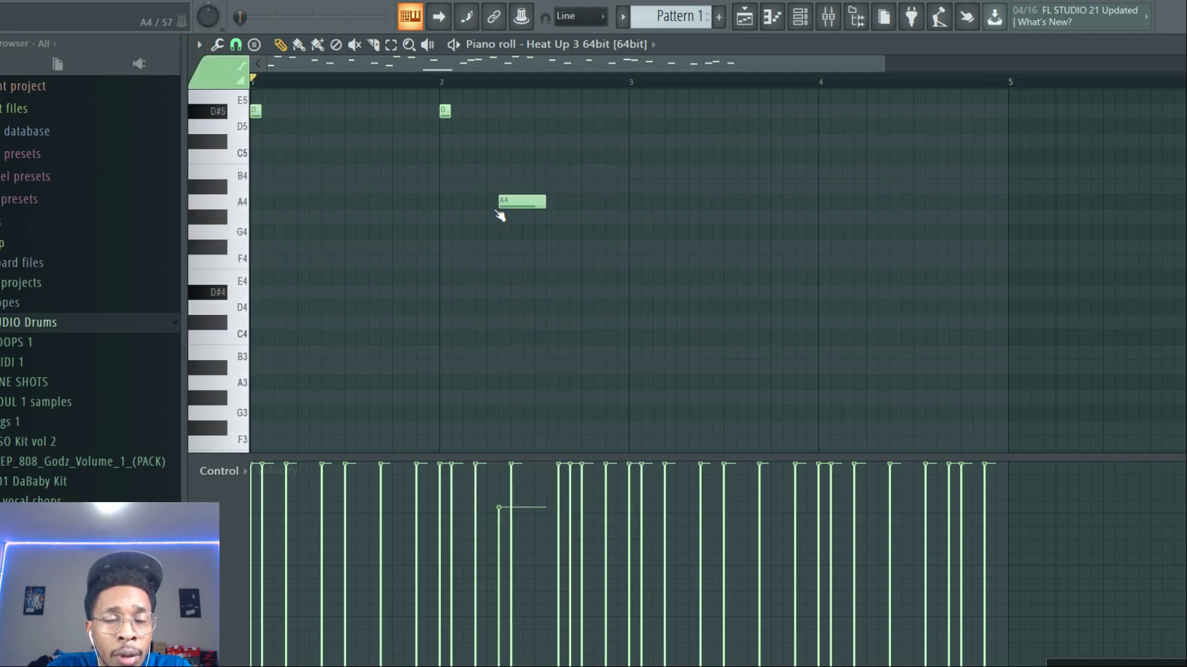
pyautogui.rightClick(503, 204)
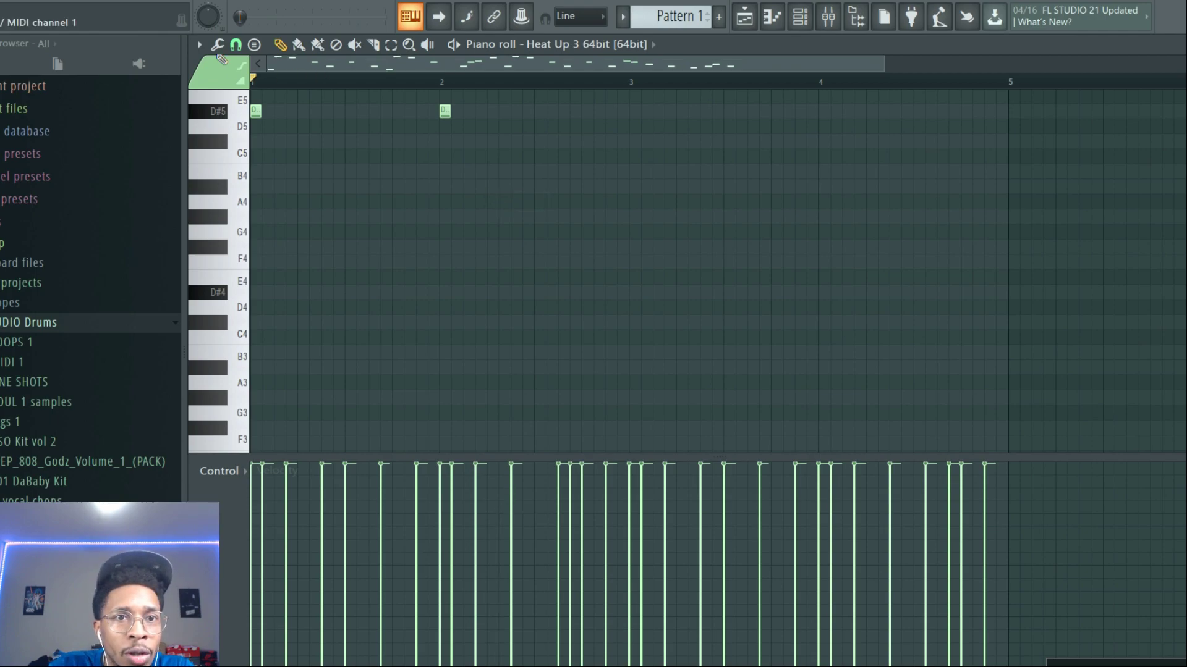
pyautogui.click(198, 45)
pyautogui.moveTo(223, 140)
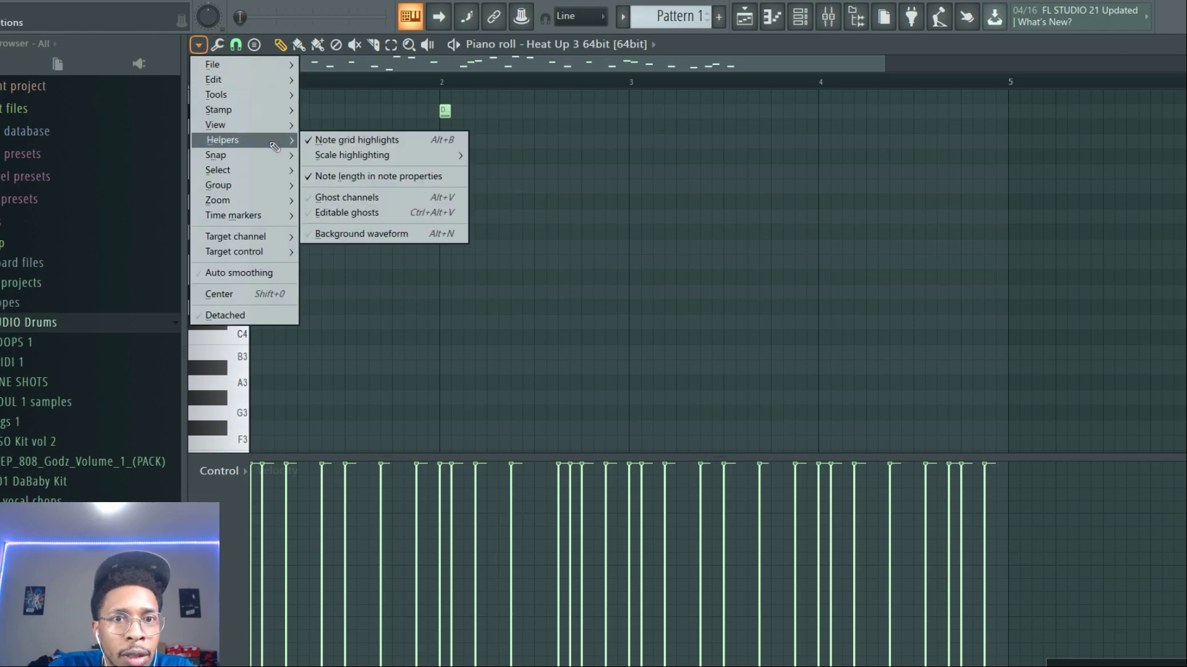
pyautogui.moveTo(343, 160)
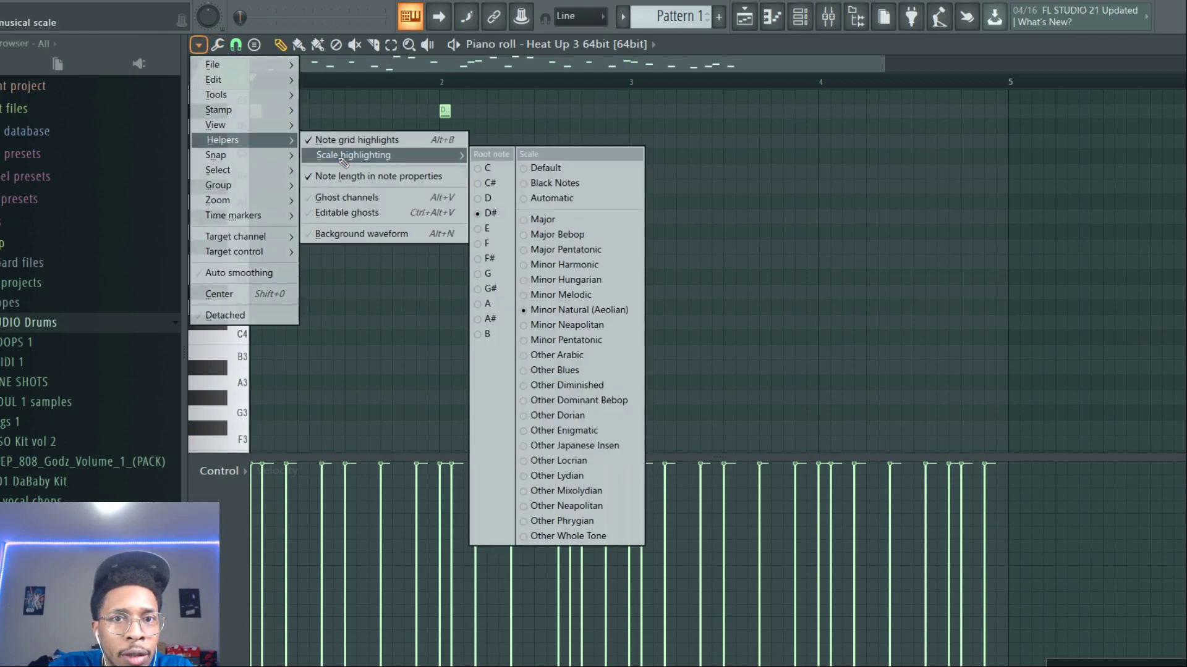
pyautogui.click(582, 281)
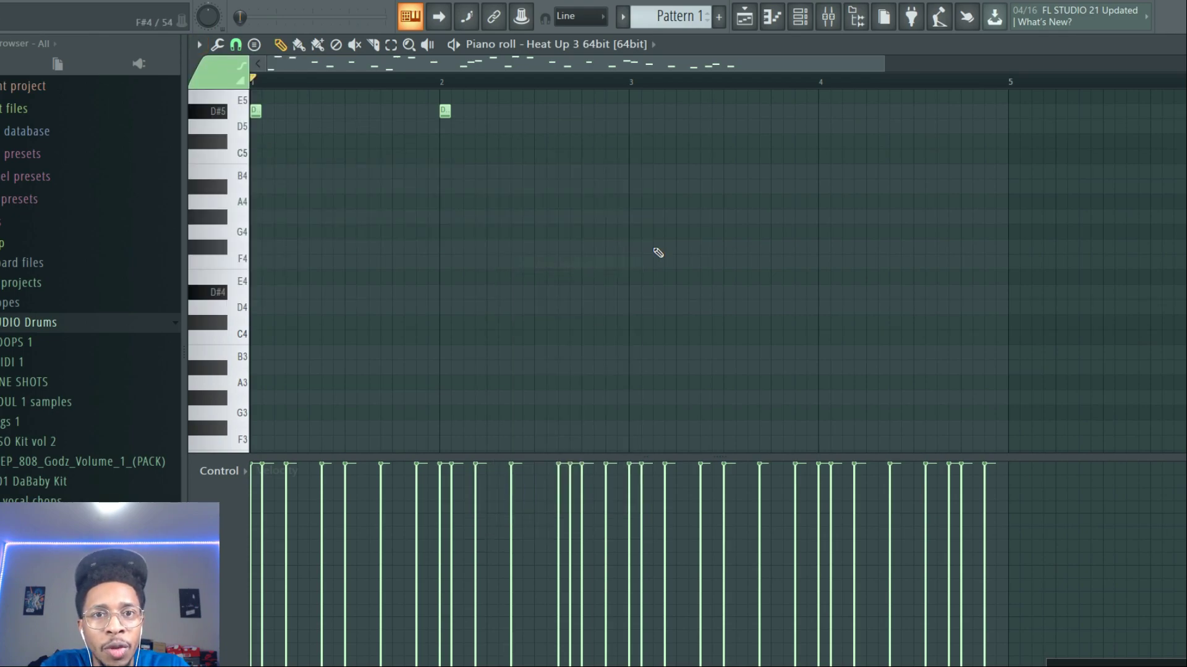
# Step: Play back the melody notes in the Heat Up 3 piano roll
pyautogui.scroll(5, 657, 252)
pyautogui.press('space')
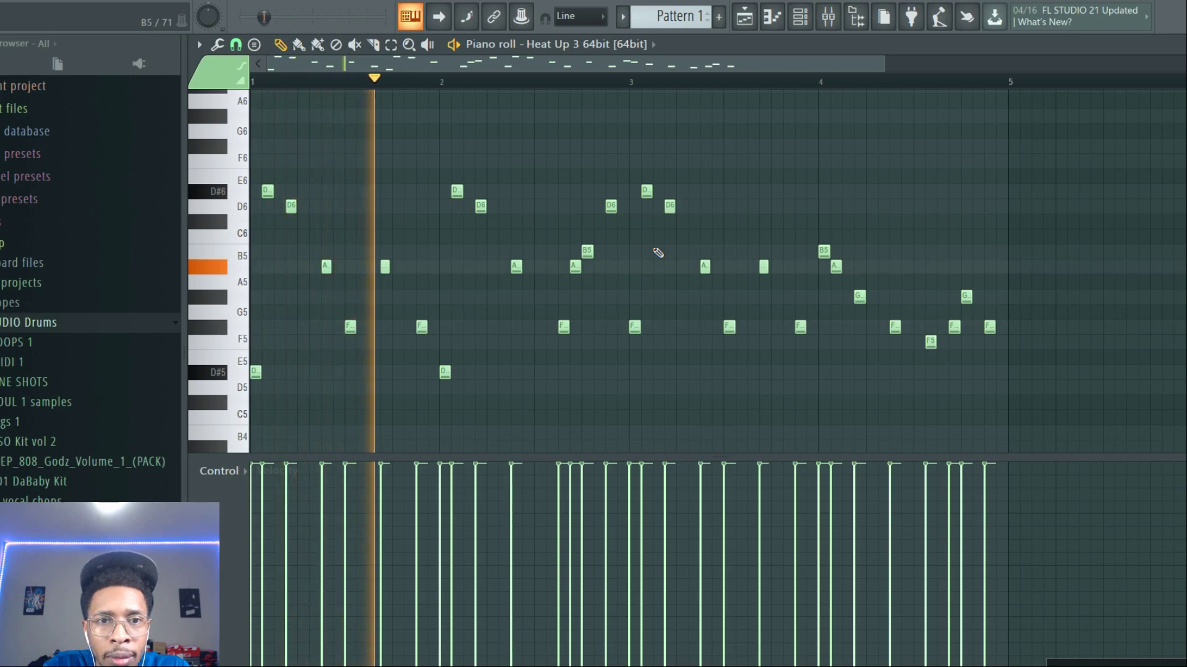
pyautogui.press('space')
# Step: Close the melody generator in KEYS HiPHop #2 and lower the Heat Up 3 channel's volume during playback
pyautogui.press('F6')
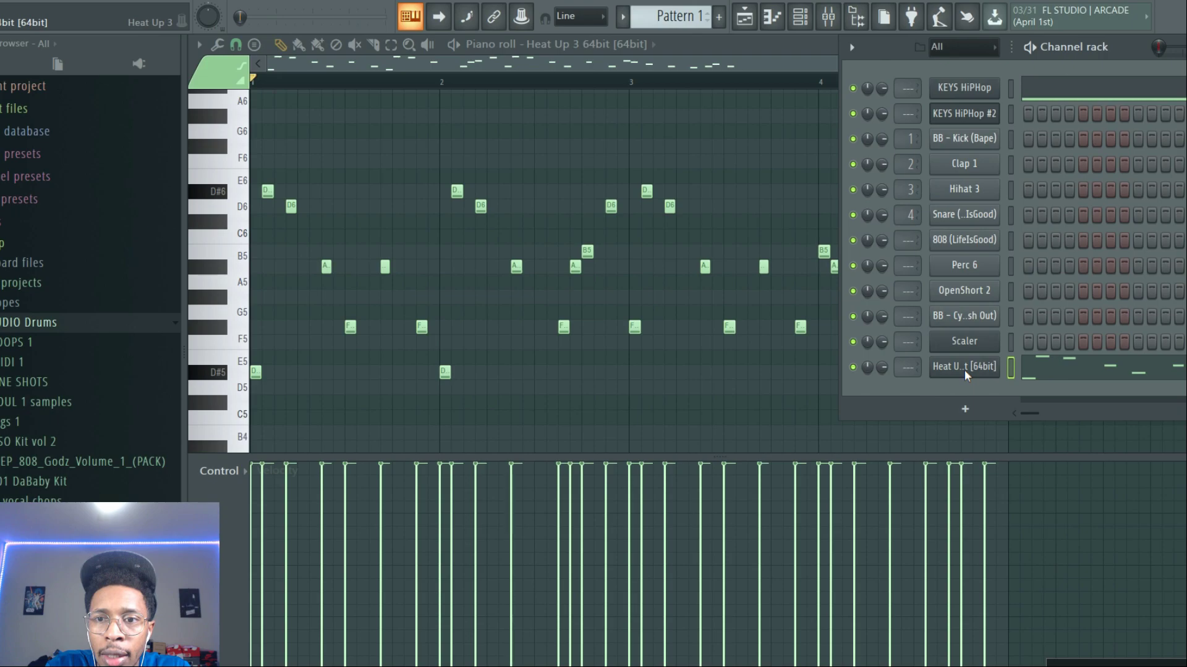
pyautogui.click(972, 113)
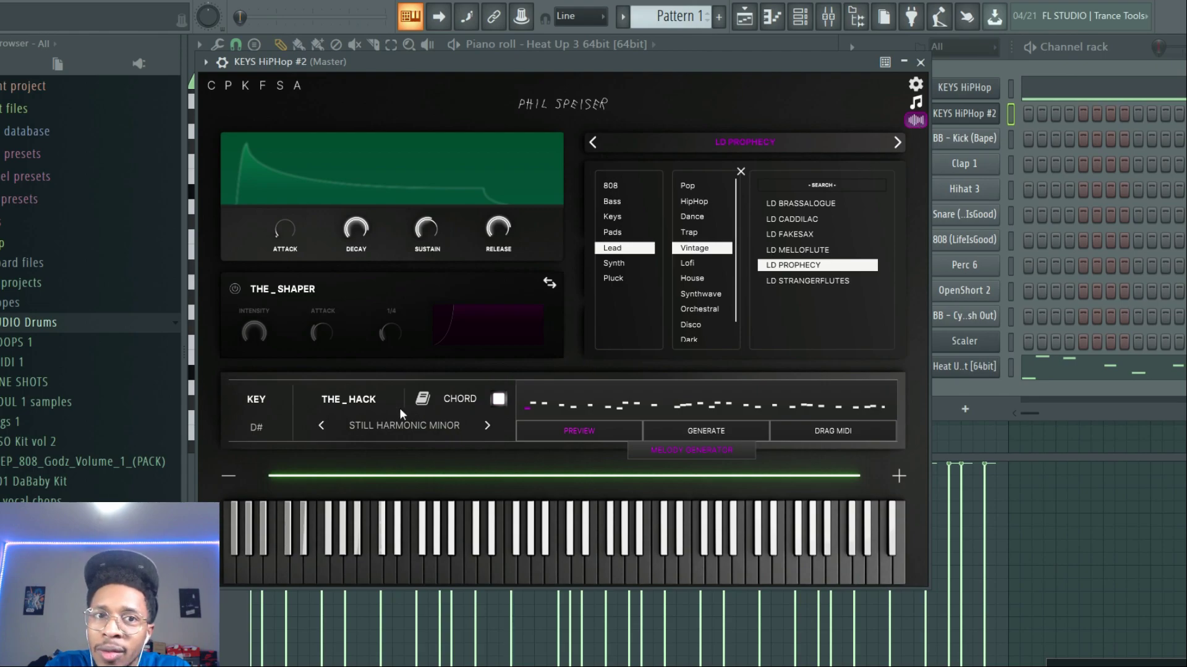
pyautogui.click(665, 451)
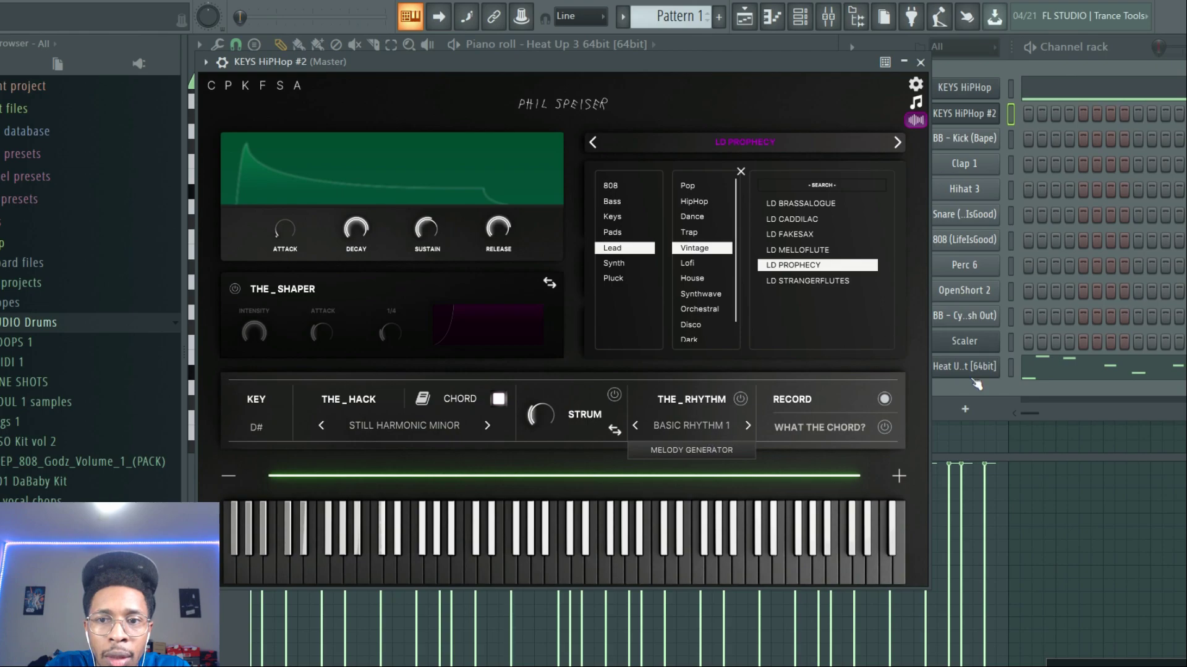
pyautogui.click(989, 391)
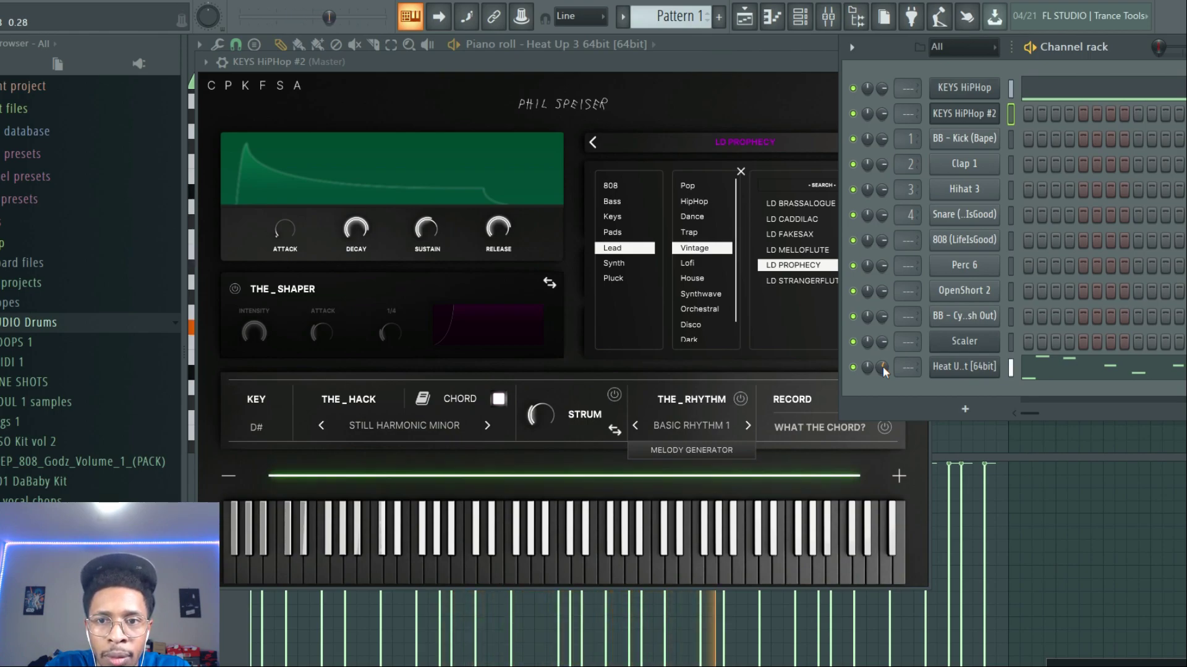
pyautogui.press('space')
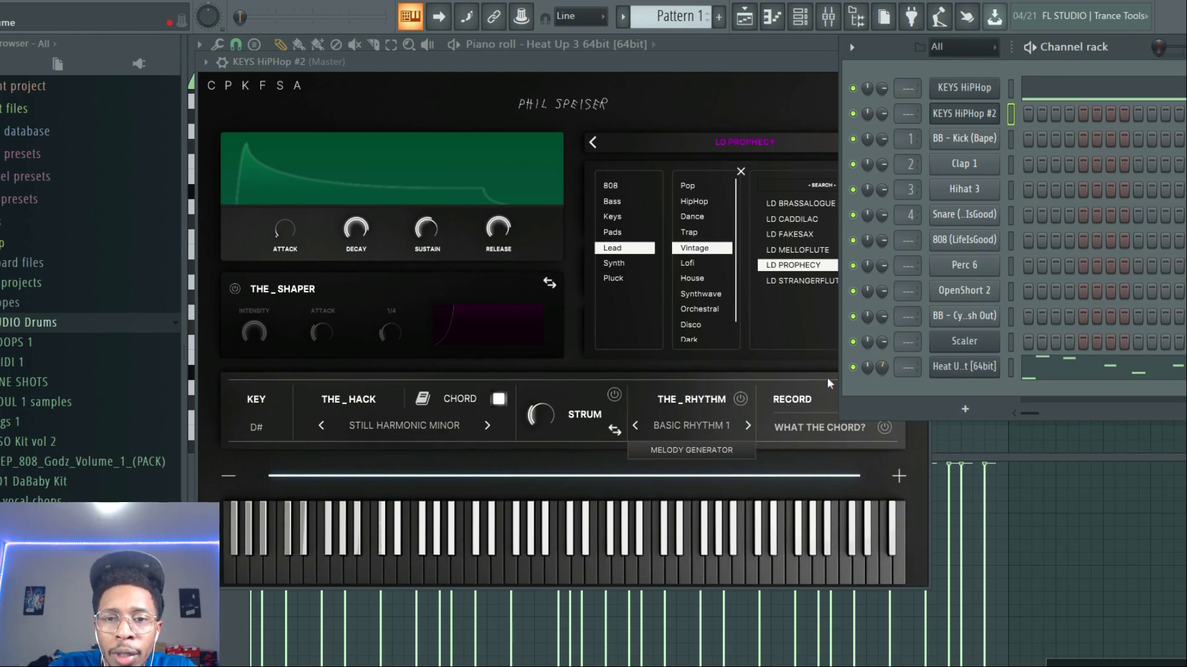
# Step: Turn on THE_RHYTHM in KEYS HiPHop #2, step through its rhythm patterns, and reopen the melody generator
pyautogui.click(686, 403)
pyautogui.click(739, 399)
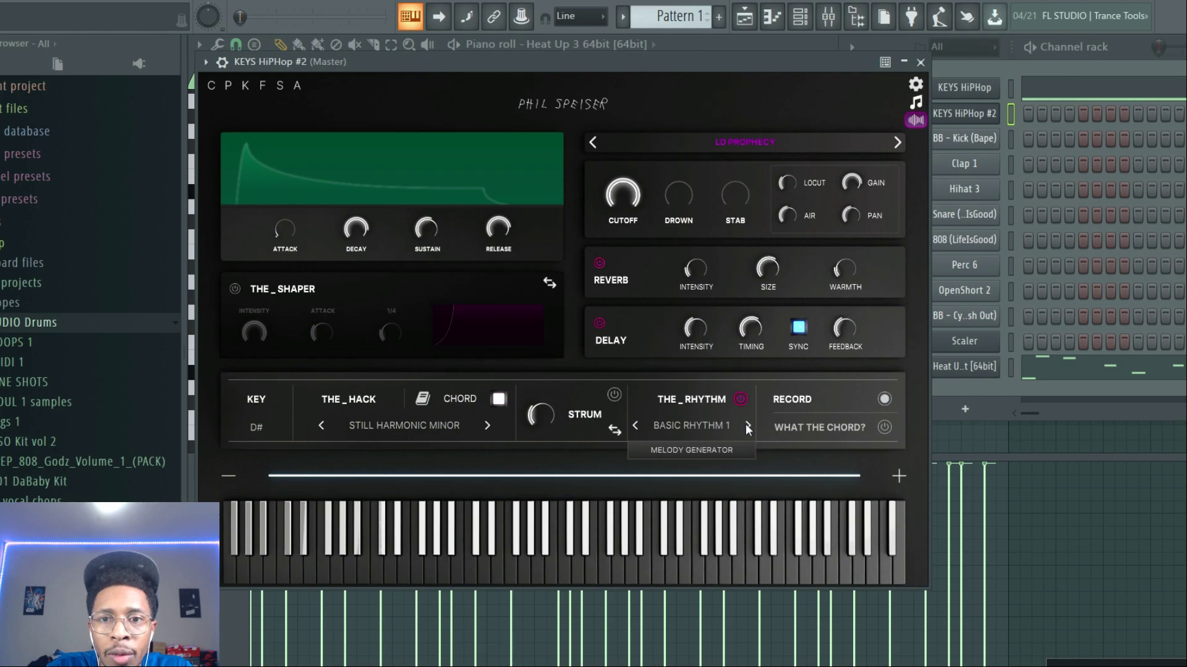
pyautogui.click(746, 424)
pyautogui.click(745, 424)
pyautogui.click(745, 424)
pyautogui.click(745, 423)
pyautogui.click(747, 425)
pyautogui.click(747, 425)
pyautogui.click(747, 425)
pyautogui.click(636, 425)
pyautogui.click(661, 450)
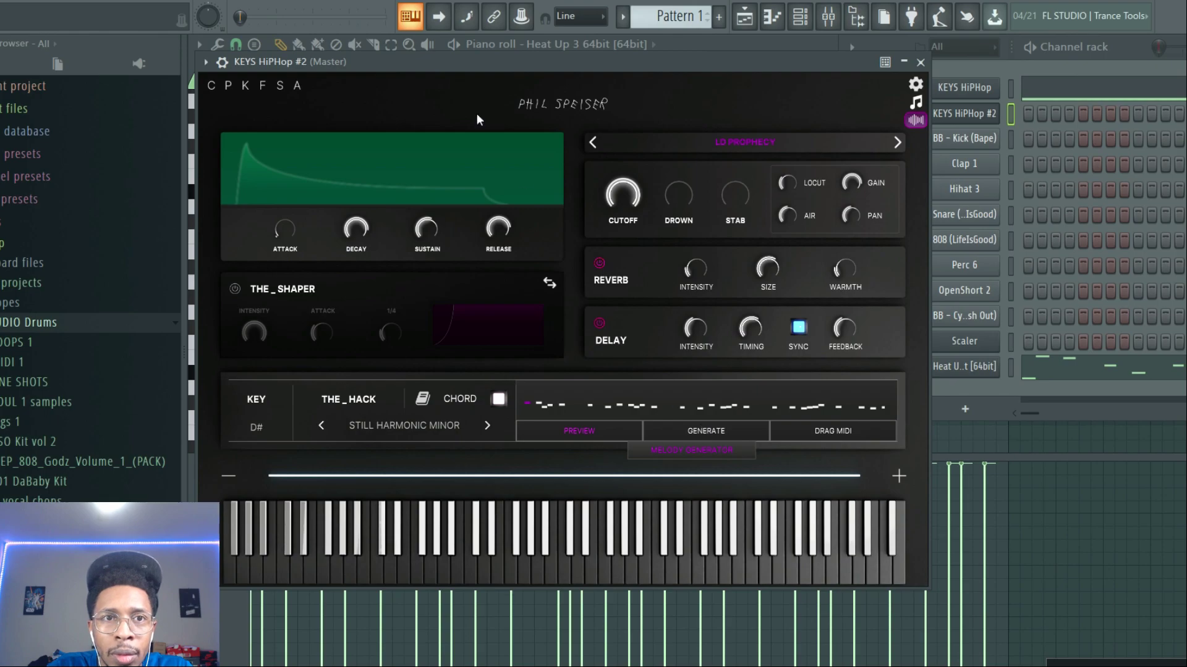
# Step: Preview the newly generated melody with the pattern and place its MIDI on the Heat Up 3 channel
pyautogui.press('space')
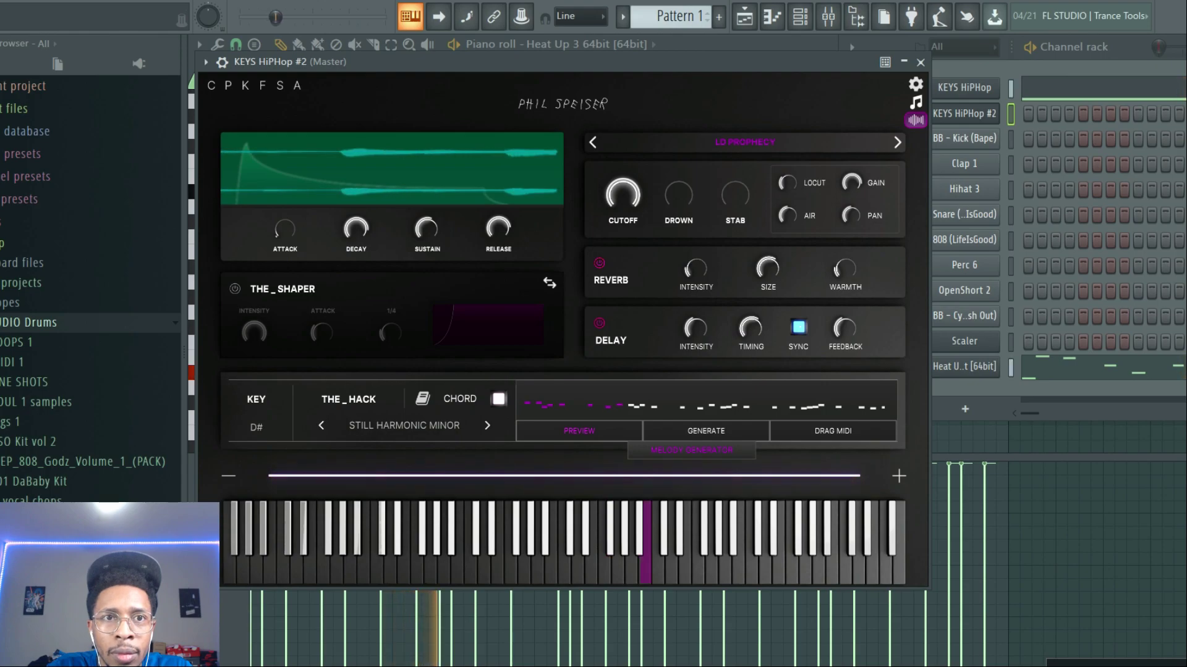
pyautogui.press('space')
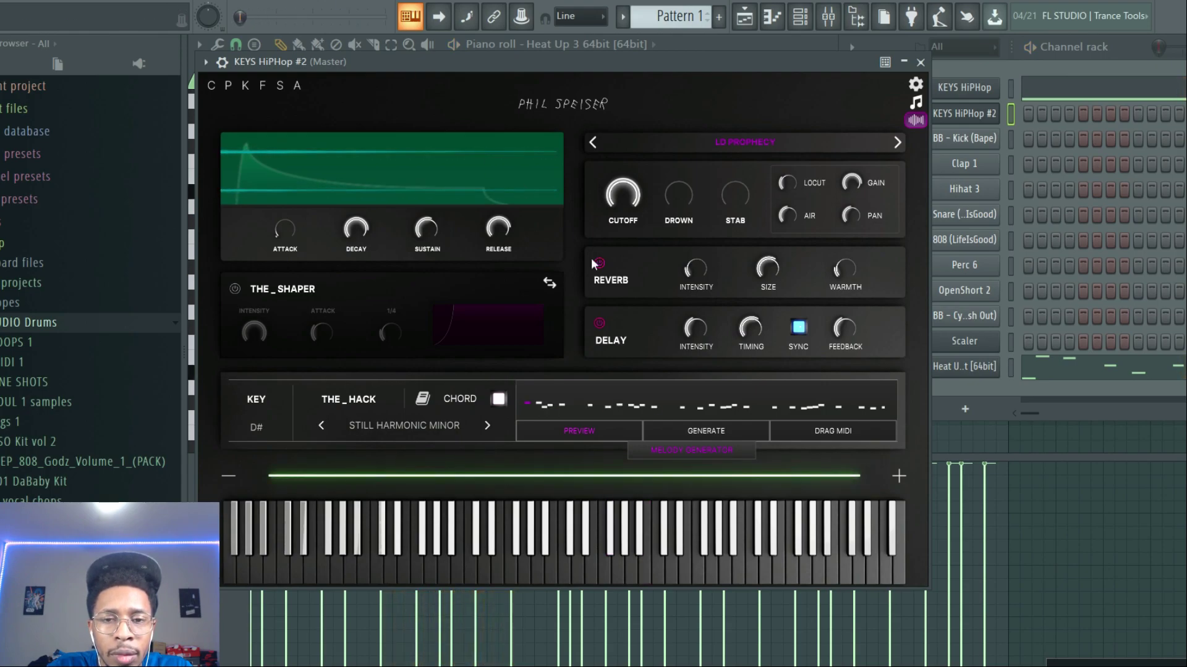
pyautogui.moveTo(816, 434); pyautogui.dragTo(983, 371)
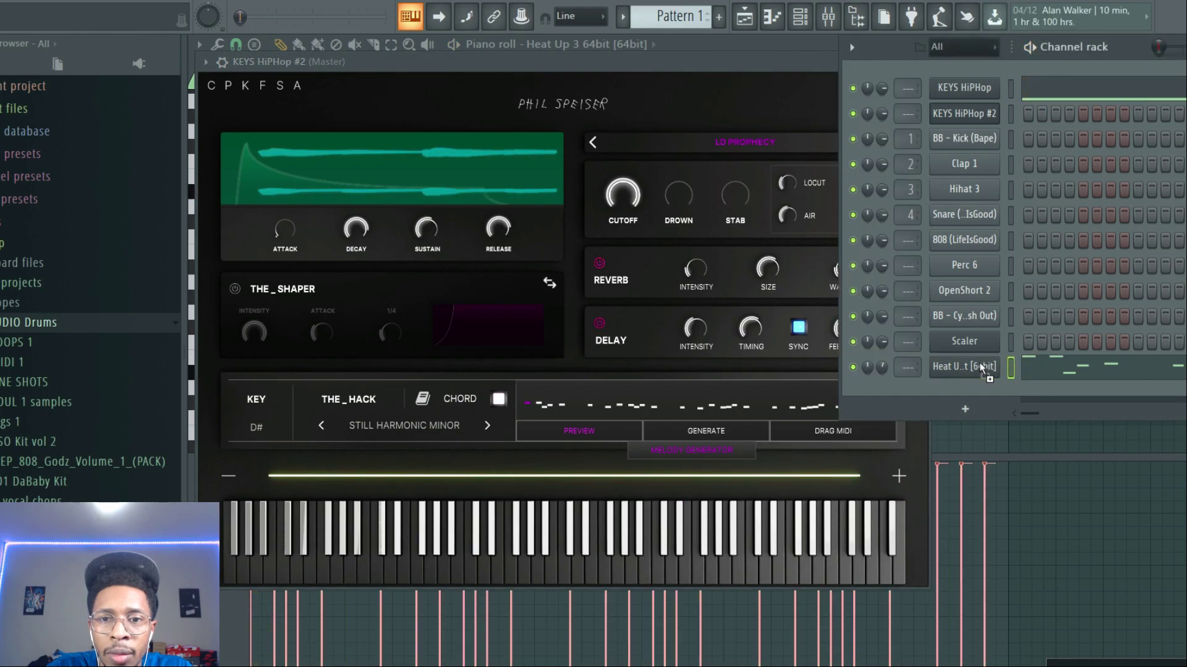
# Step: Close the melody generator in KEYS HiPHop #2 and open the Heat Up 3 instrument while the pattern plays
pyautogui.click(724, 434)
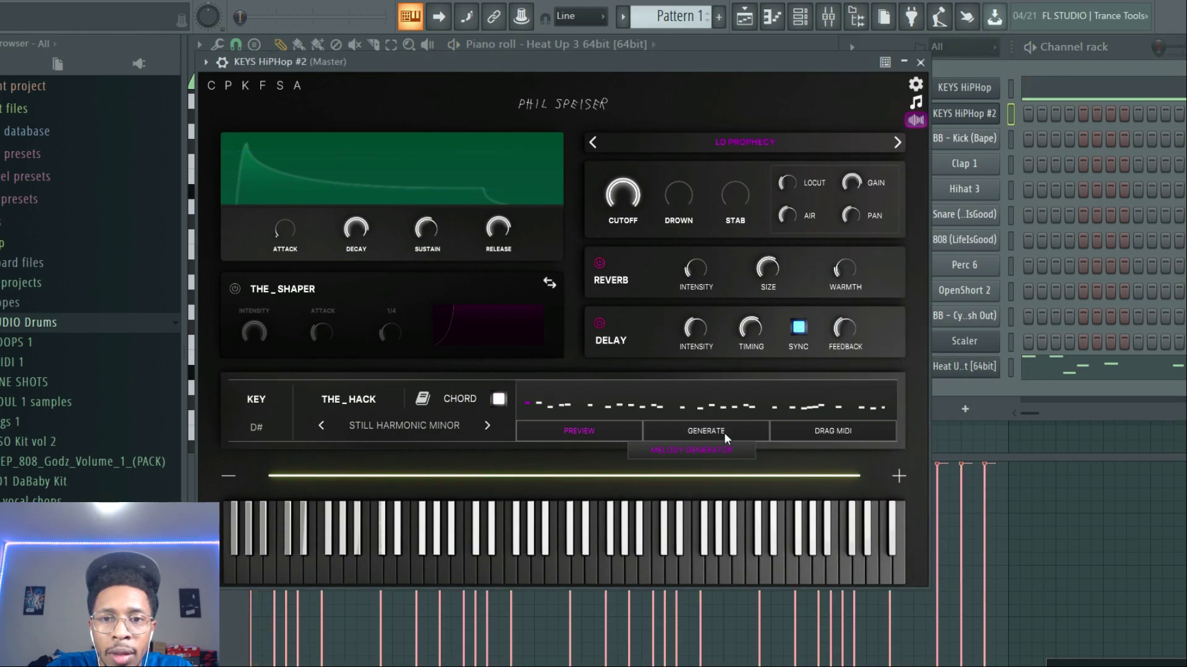
pyautogui.click(725, 449)
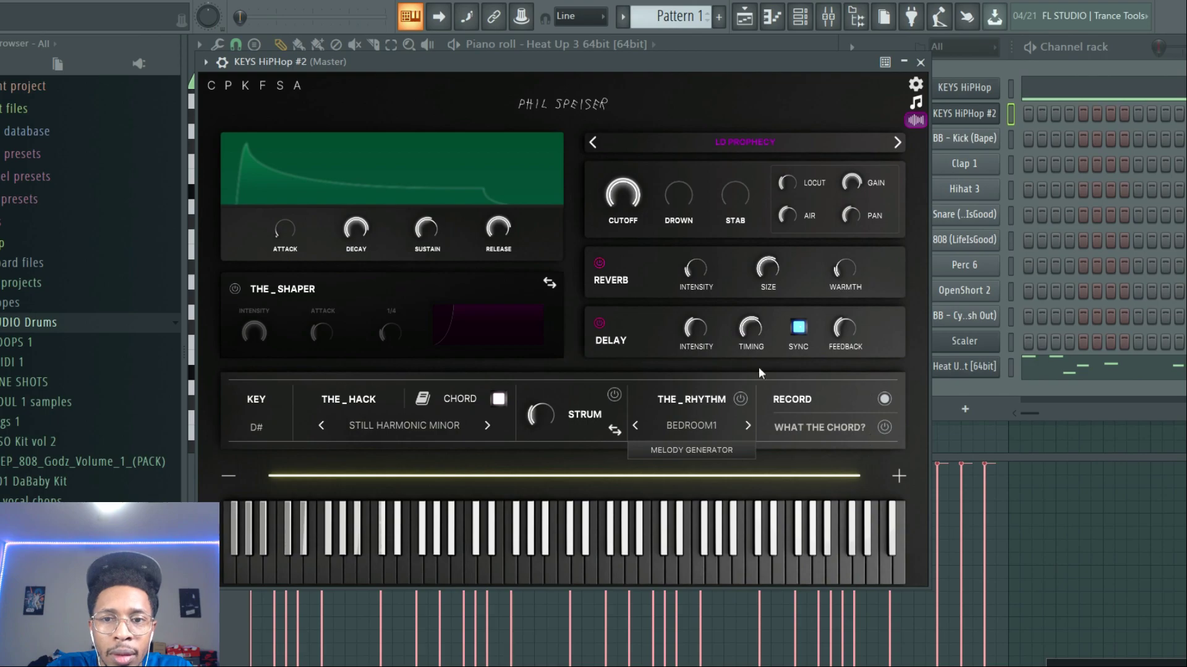
pyautogui.press('space')
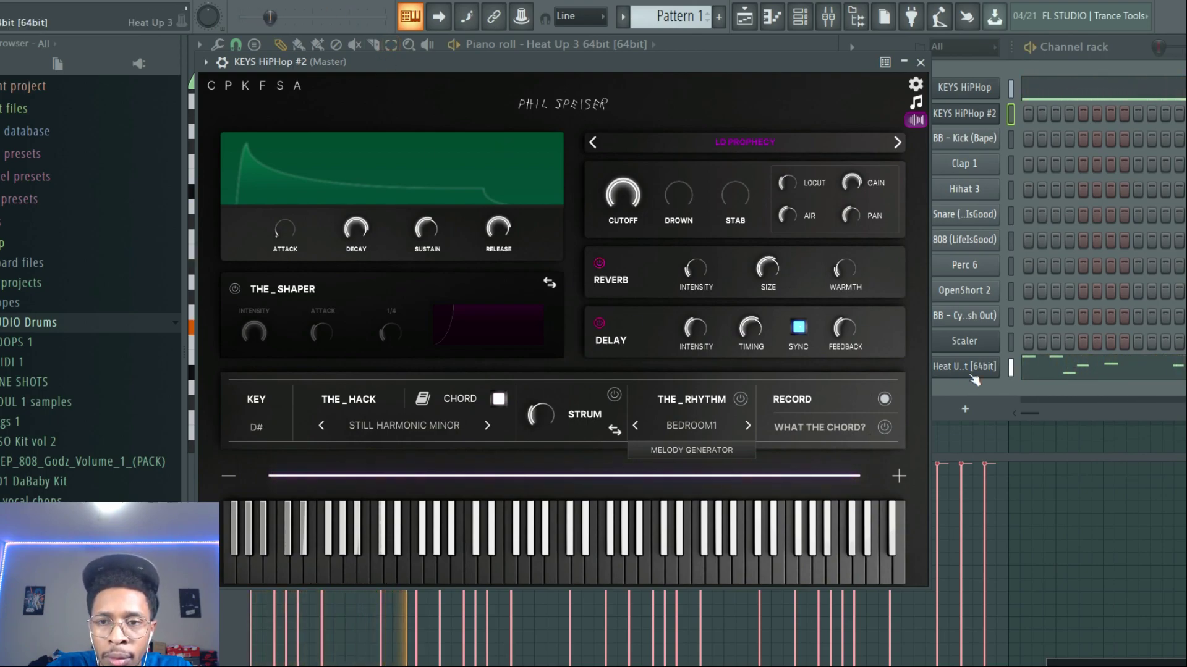
pyautogui.press('F6')
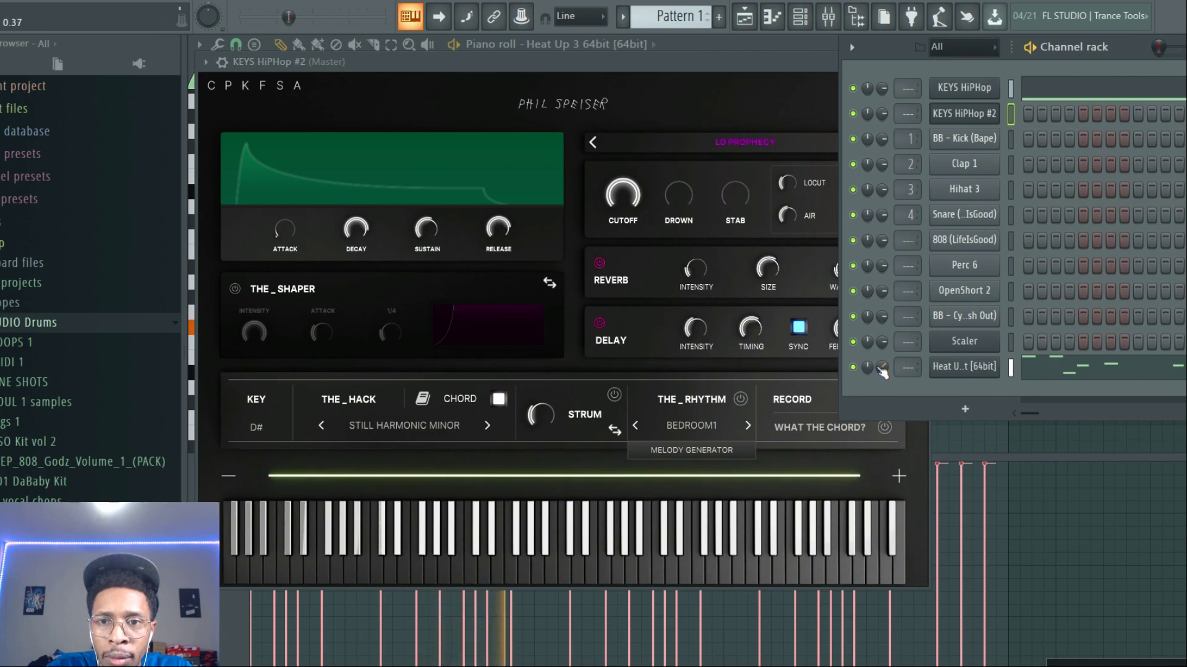
pyautogui.click(980, 366)
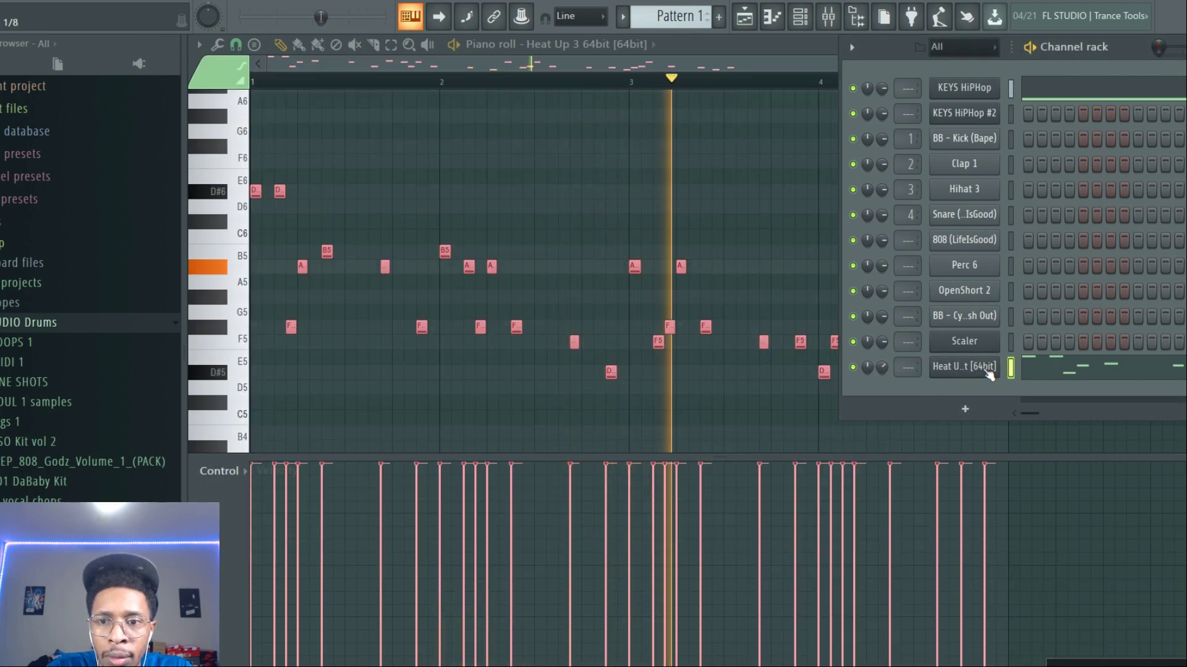
pyautogui.moveTo(1077, 542); pyautogui.dragTo(863, 407)
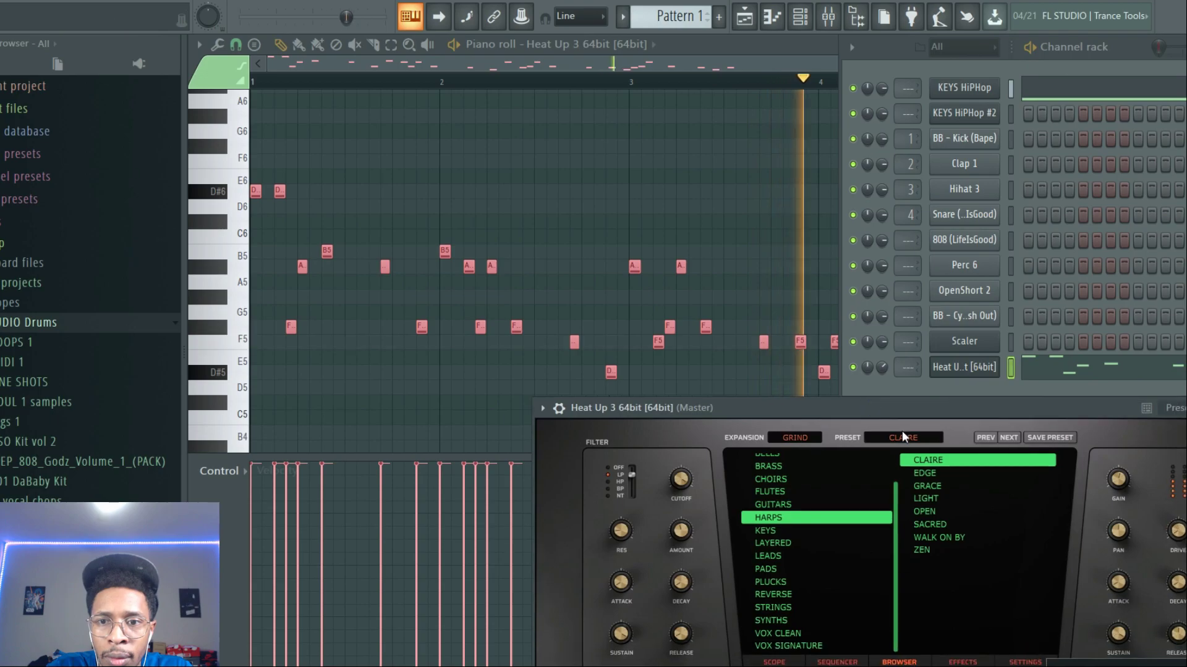
# Step: Try the EDGE and GRACE harp presets in Heat Up 3 during playback
pyautogui.click(929, 472)
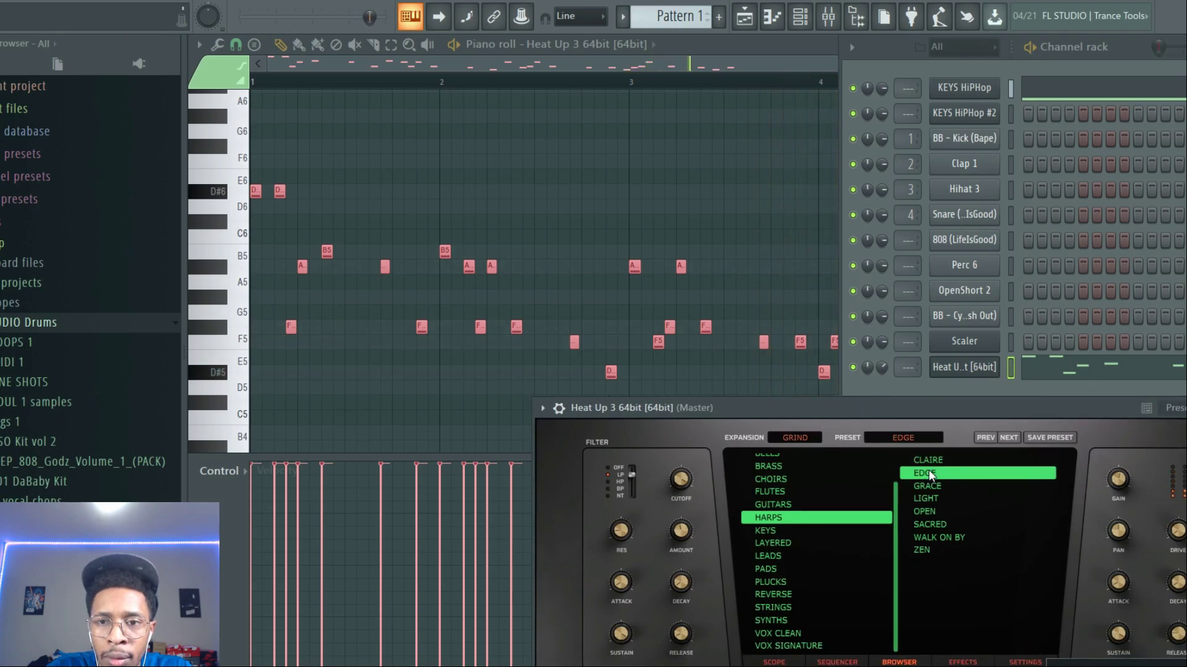
pyautogui.moveTo(935, 411); pyautogui.dragTo(573, 91)
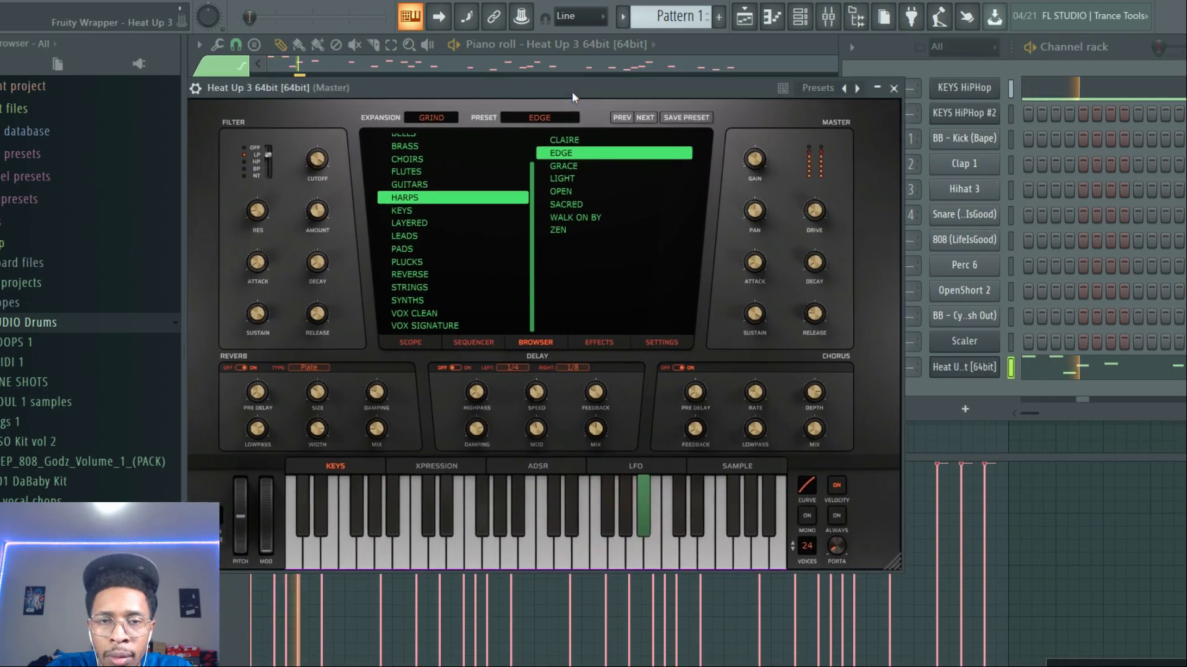
pyautogui.click(568, 166)
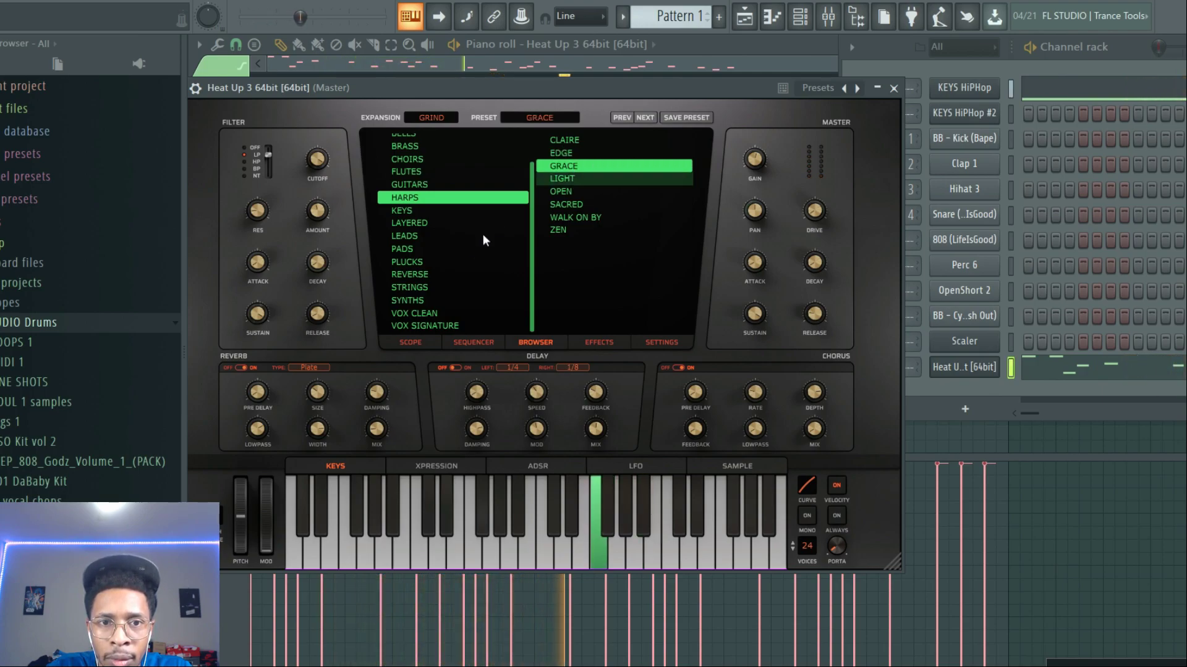
# Step: Load the BEWARE preset from the STRINGS category in Heat Up 3 and lower its master gain
pyautogui.click(419, 288)
pyautogui.click(565, 144)
pyautogui.click(571, 154)
pyautogui.moveTo(748, 158); pyautogui.dragTo(739, 189)
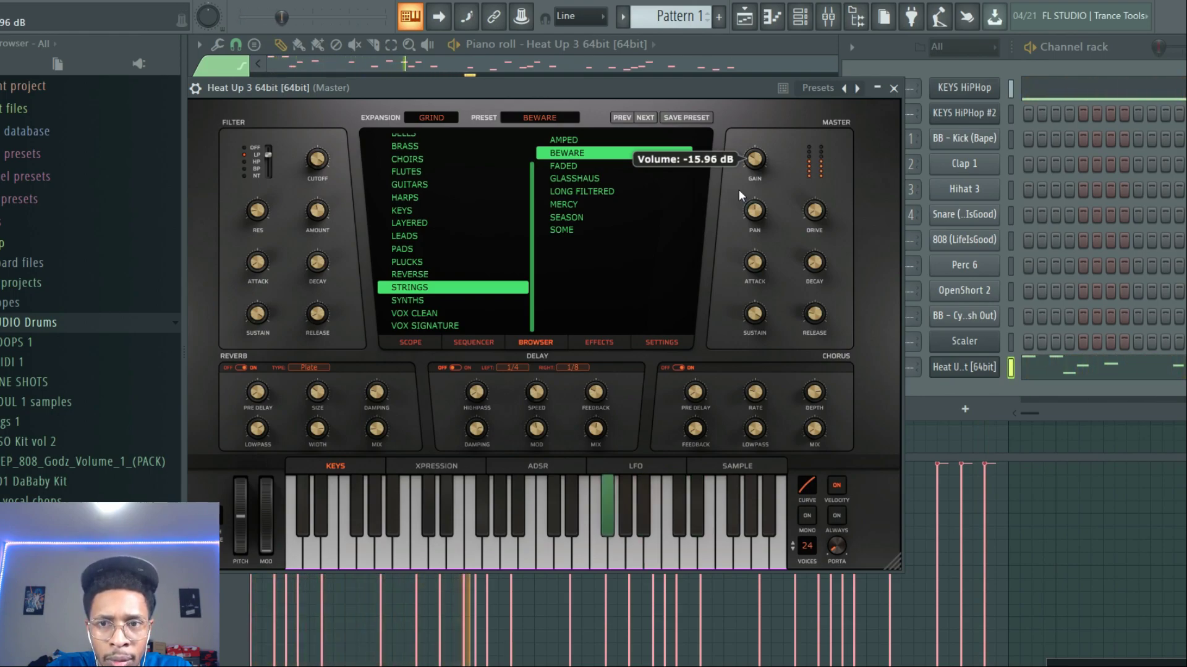
pyautogui.moveTo(739, 189); pyautogui.dragTo(740, 193)
pyautogui.press('space')
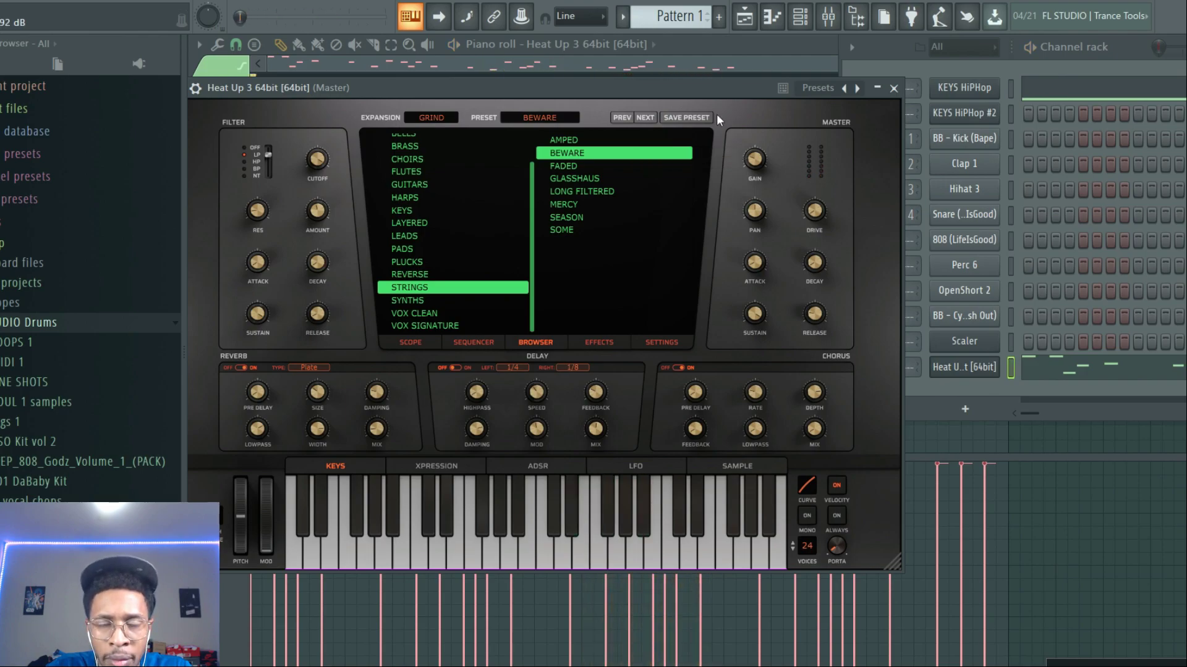
pyautogui.moveTo(560, 88); pyautogui.dragTo(365, 426)
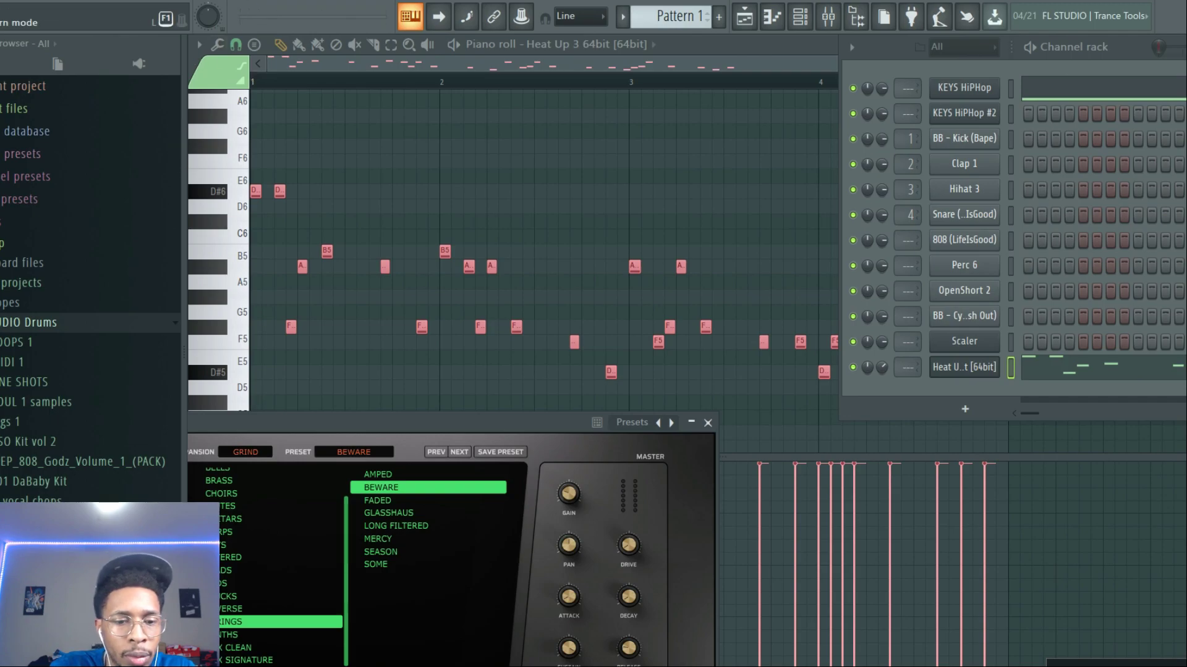
# Step: Place Cymatics - Paris Drum Break - 84 BPM from the Drum Breaks folder at the start of Track 2 and open its channel settings
pyautogui.press('F5')
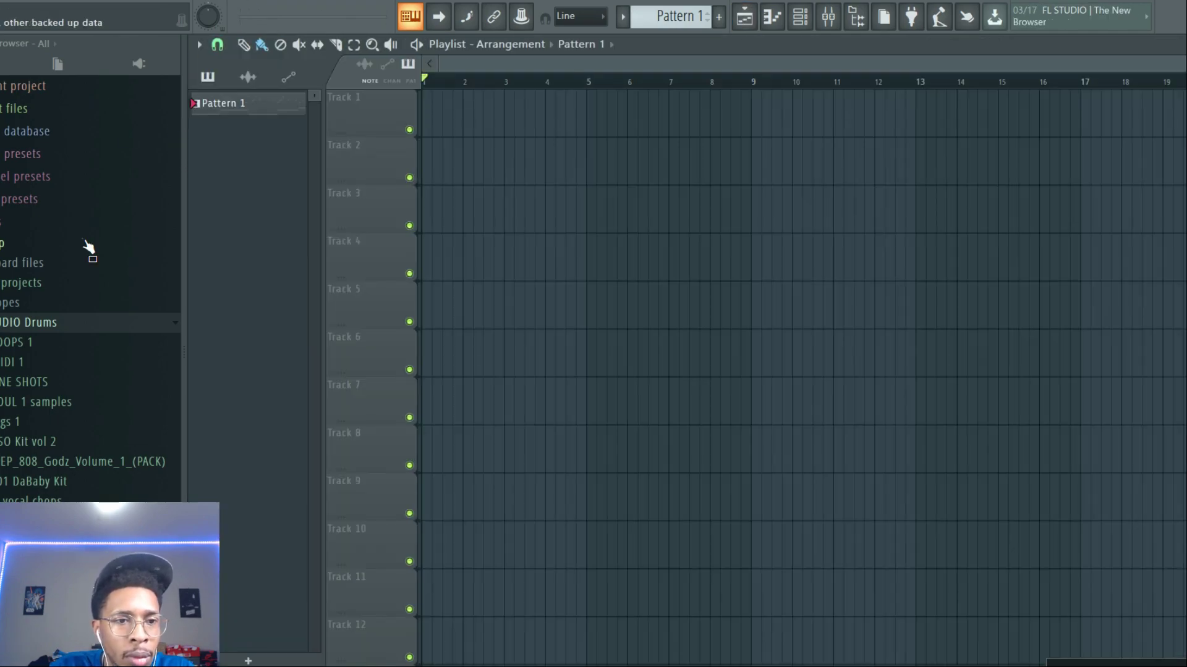
pyautogui.scroll(-4, 22, 361)
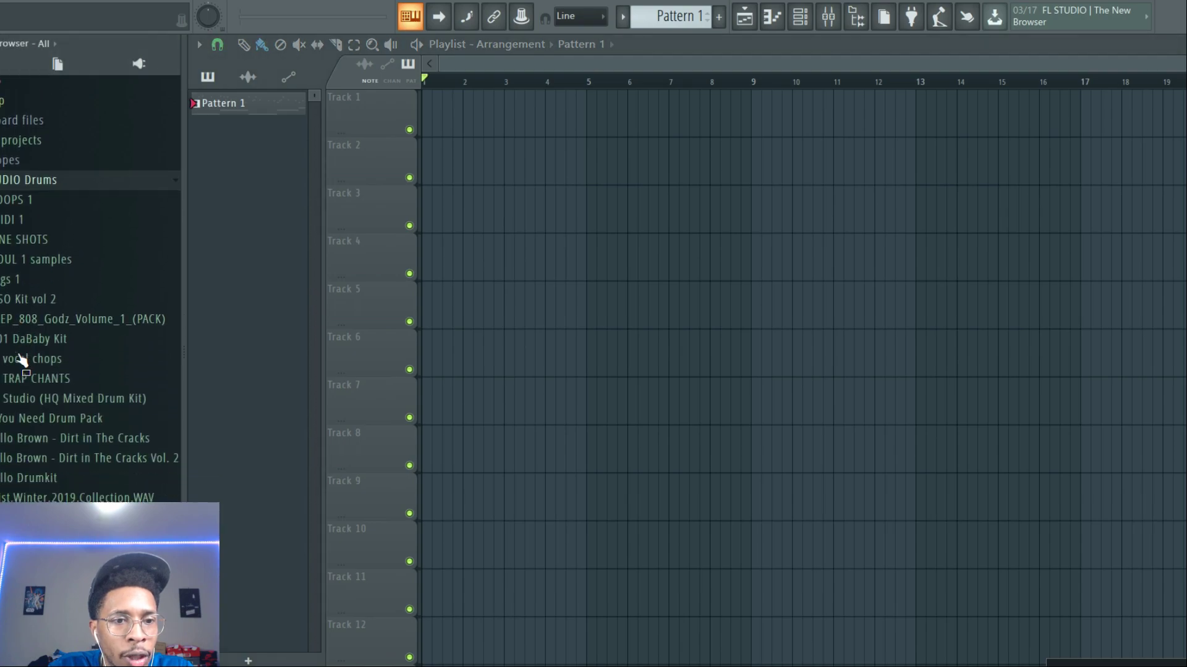
pyautogui.scroll(-12, 22, 362)
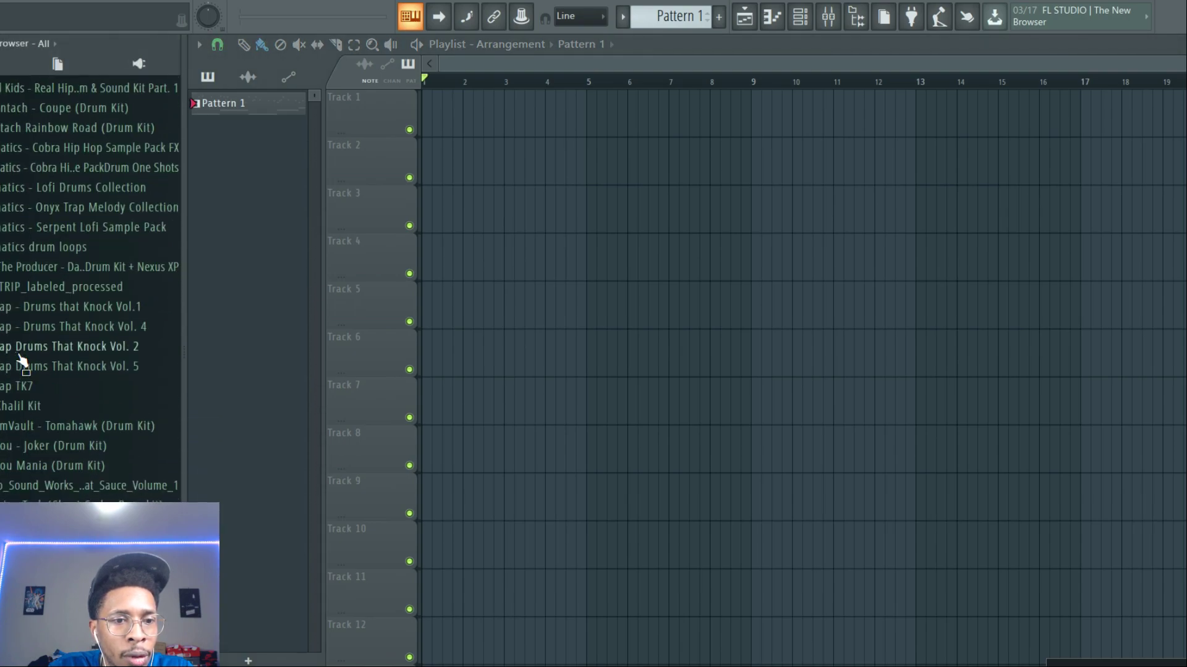
pyautogui.scroll(1, 22, 360)
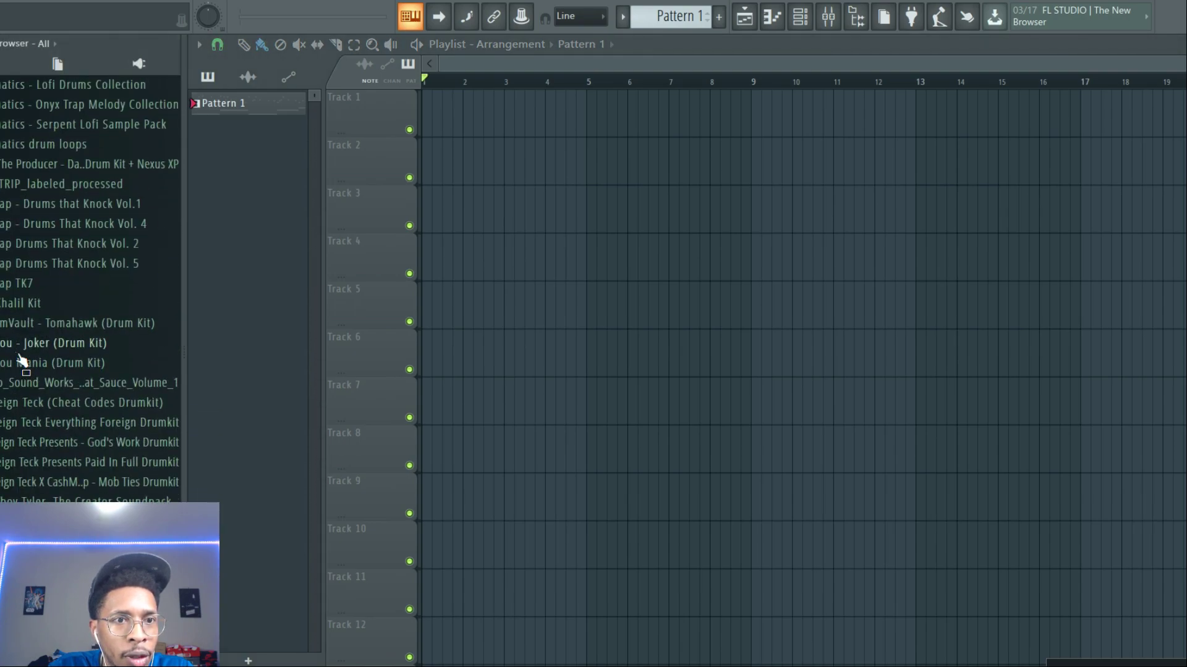
pyautogui.click(53, 145)
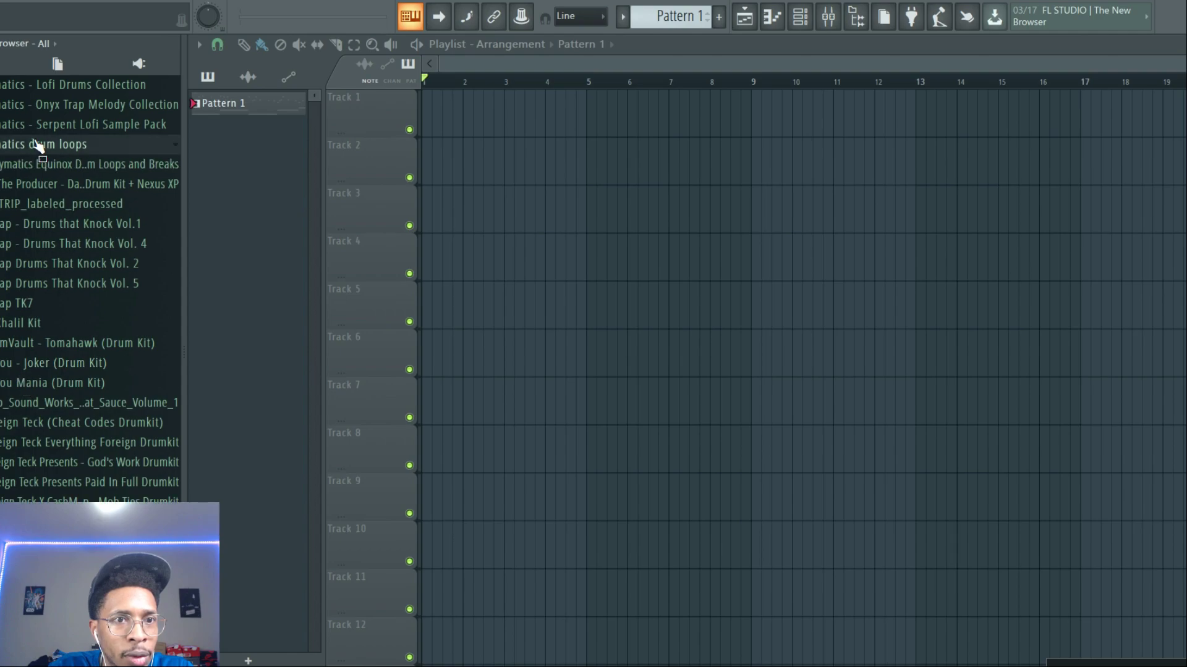
pyautogui.click(52, 164)
pyautogui.click(55, 184)
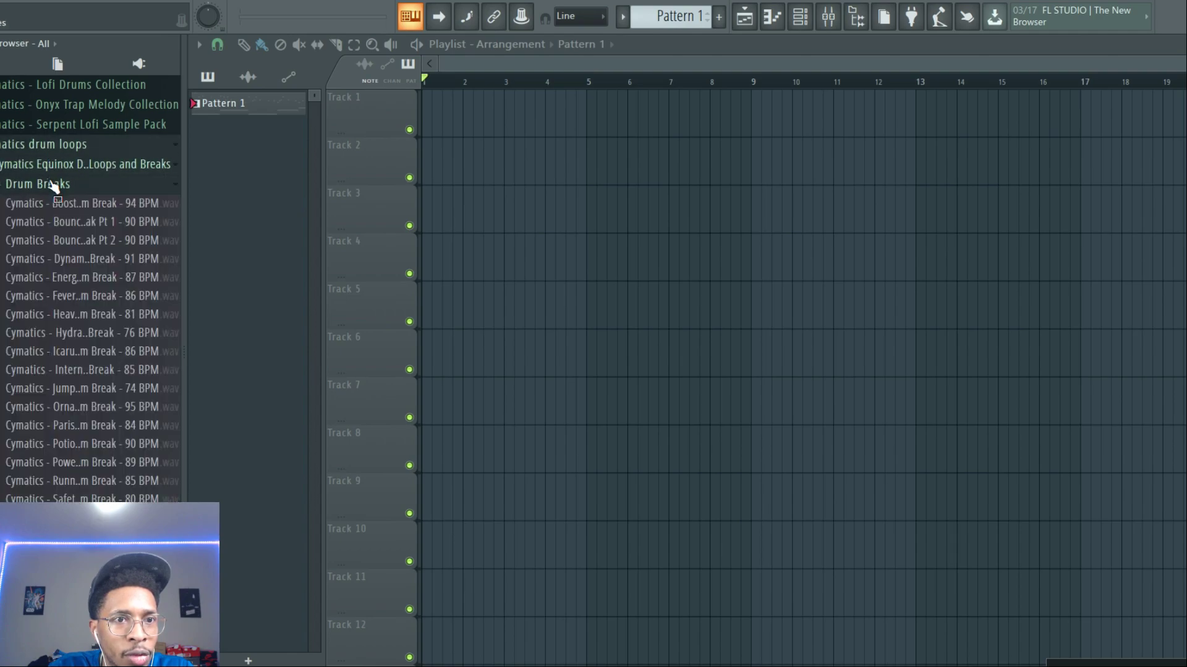
pyautogui.moveTo(158, 429); pyautogui.dragTo(426, 149)
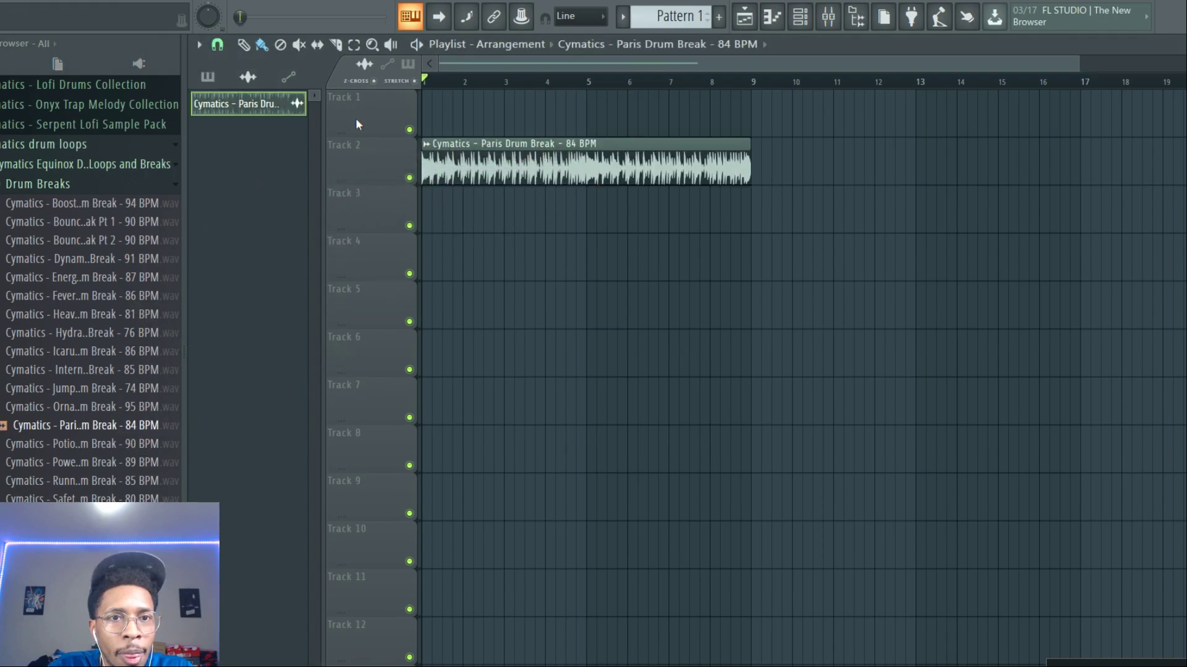
pyautogui.doubleClick(618, 165)
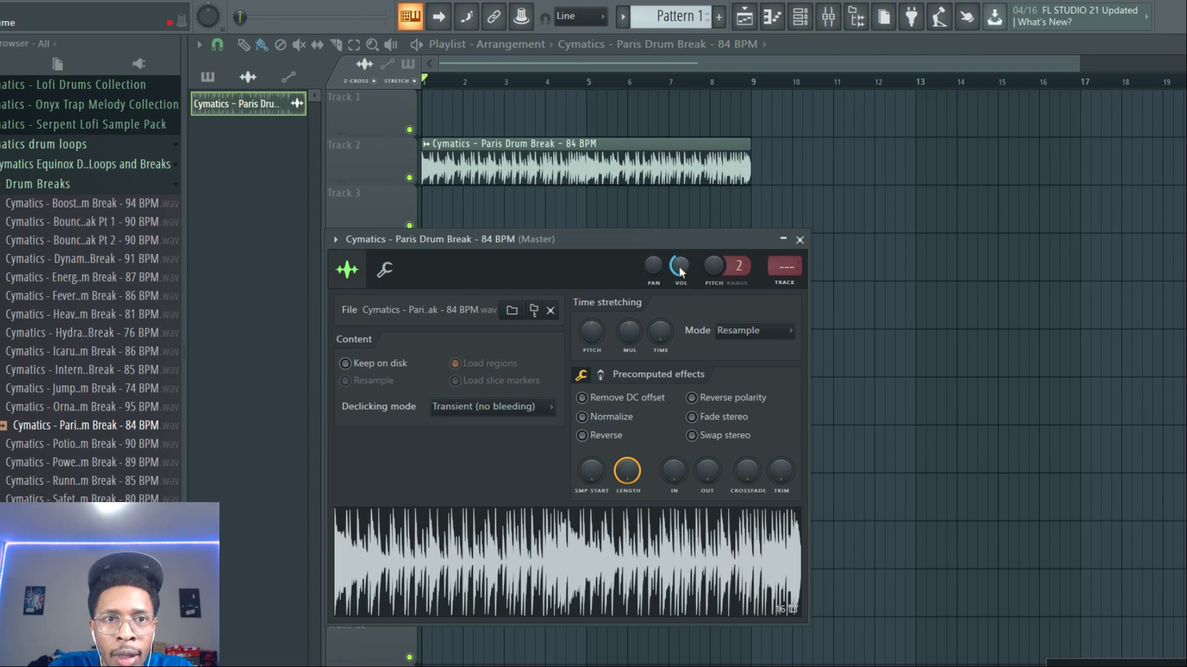
# Step: Place Pattern 1 at the start of Track 1 and duplicate it so the copies span bars 1 to 8
pyautogui.click(204, 78)
pyautogui.moveTo(238, 109); pyautogui.dragTo(432, 111)
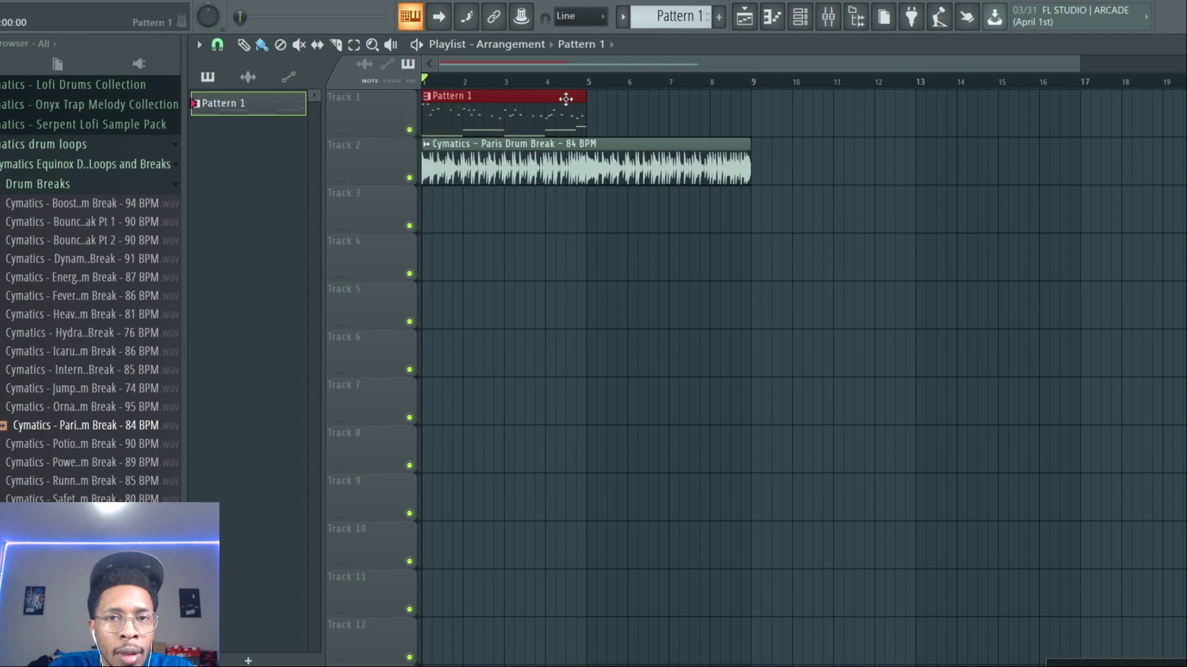
pyautogui.hotkey('ctrl', 'b')
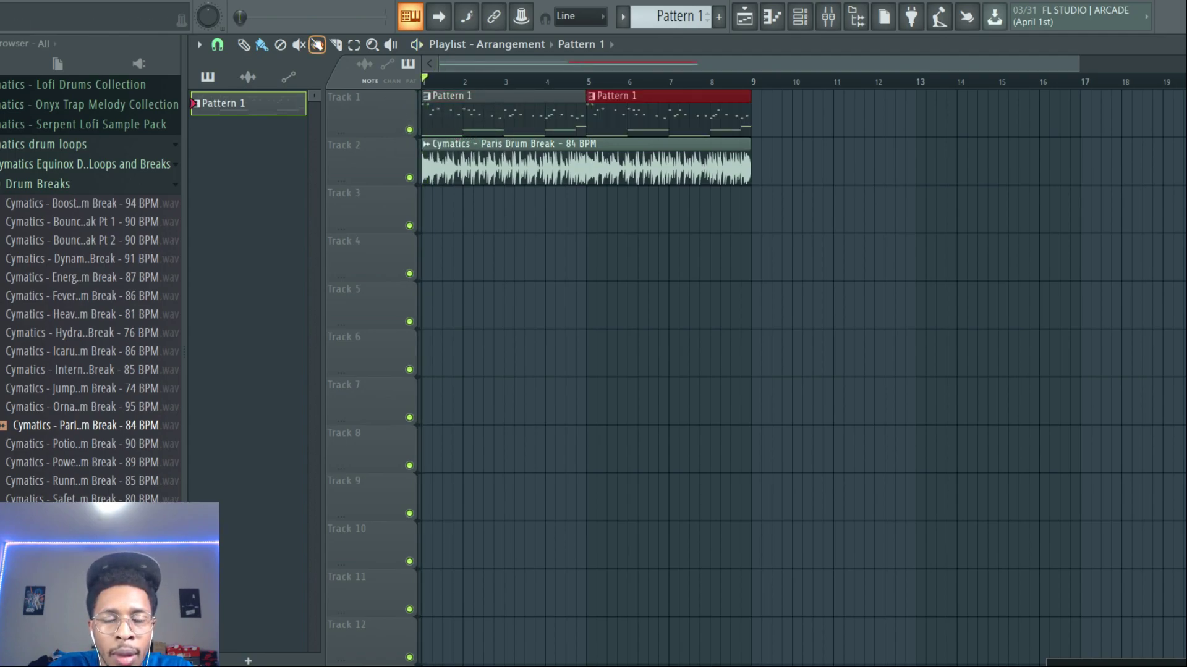
pyautogui.doubleClick(483, 150)
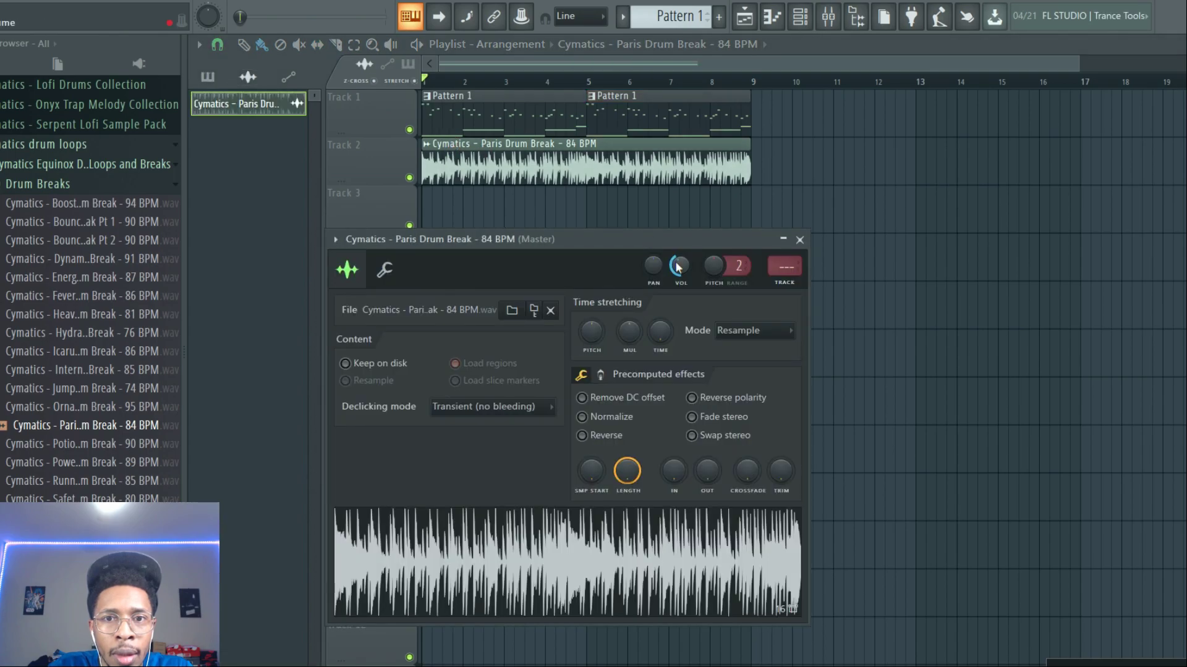
pyautogui.press('space')
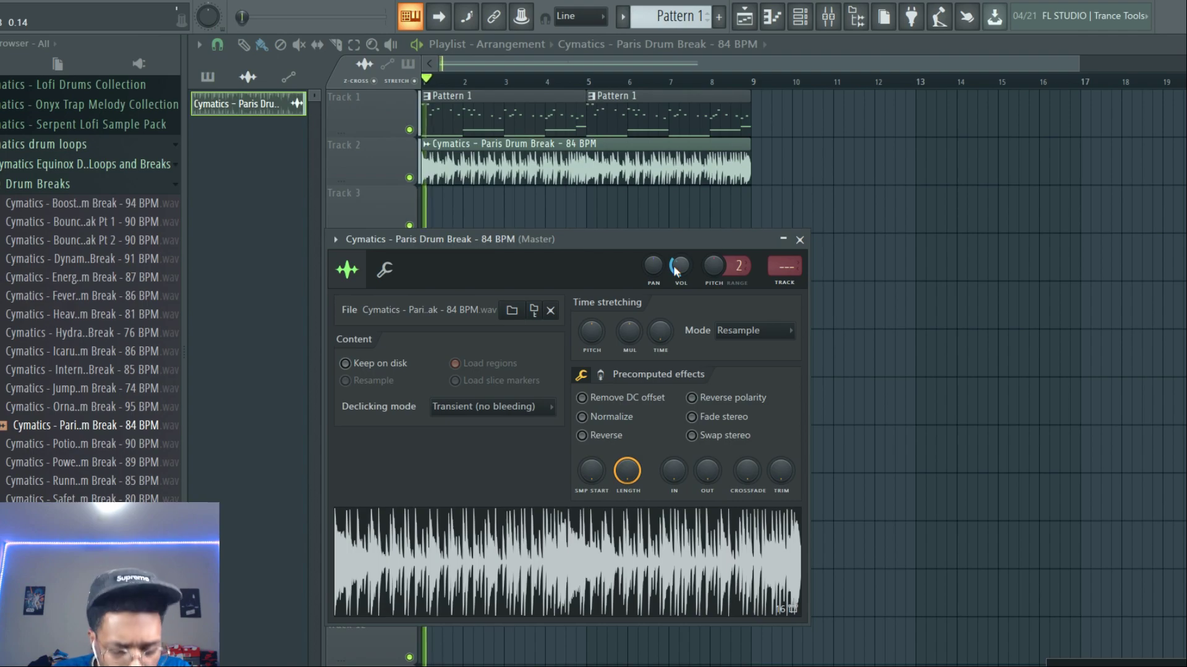
pyautogui.press('space')
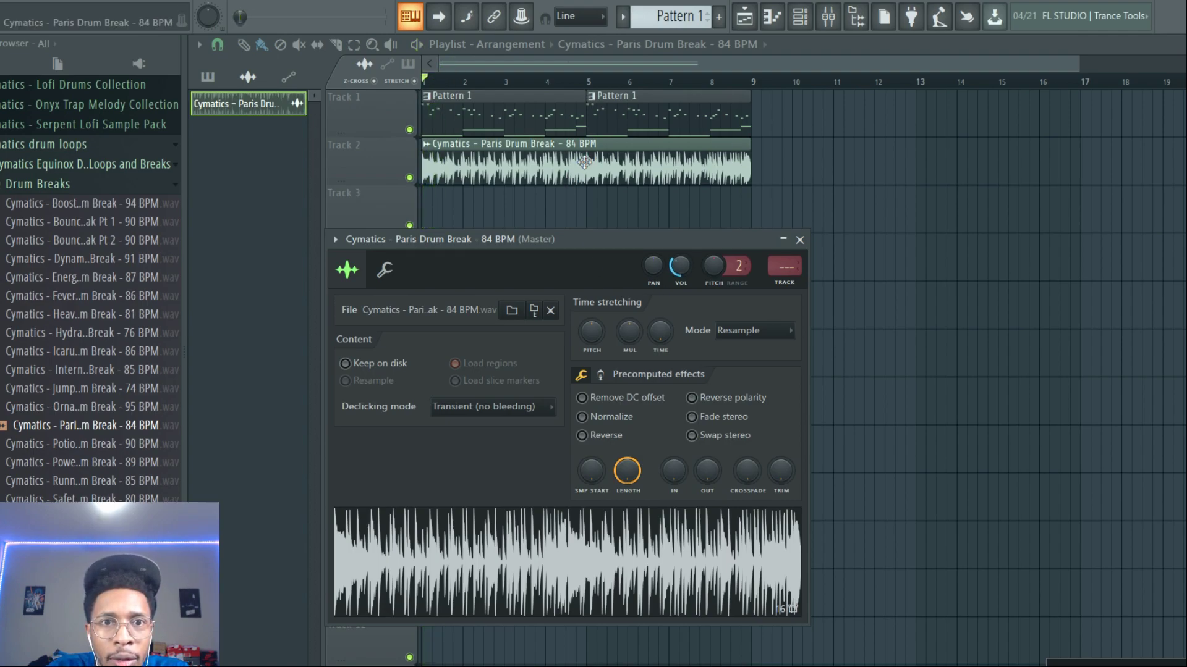
# Step: Mute Track 2 with the Paris Drum Break and restretch all channels
pyautogui.click(410, 178)
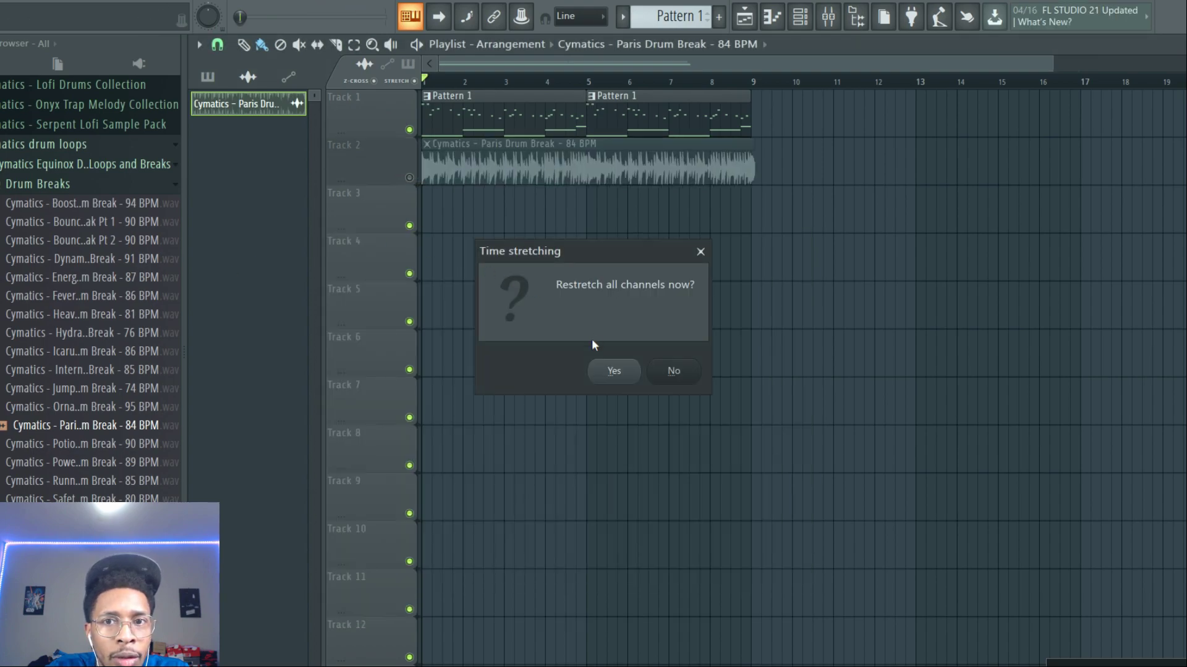
pyautogui.click(613, 372)
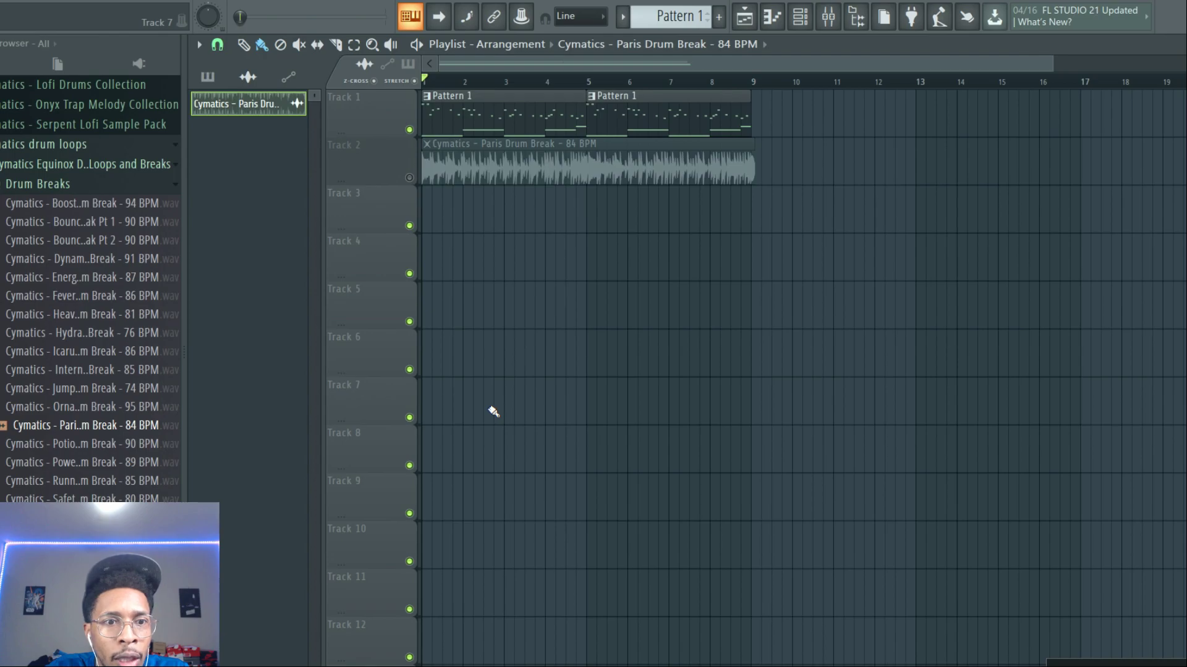
# Step: Place Cymatics - International Drum Break - 85 BPM at the start of Track 3, open its channel settings, and control playback
pyautogui.moveTo(118, 370); pyautogui.dragTo(426, 213)
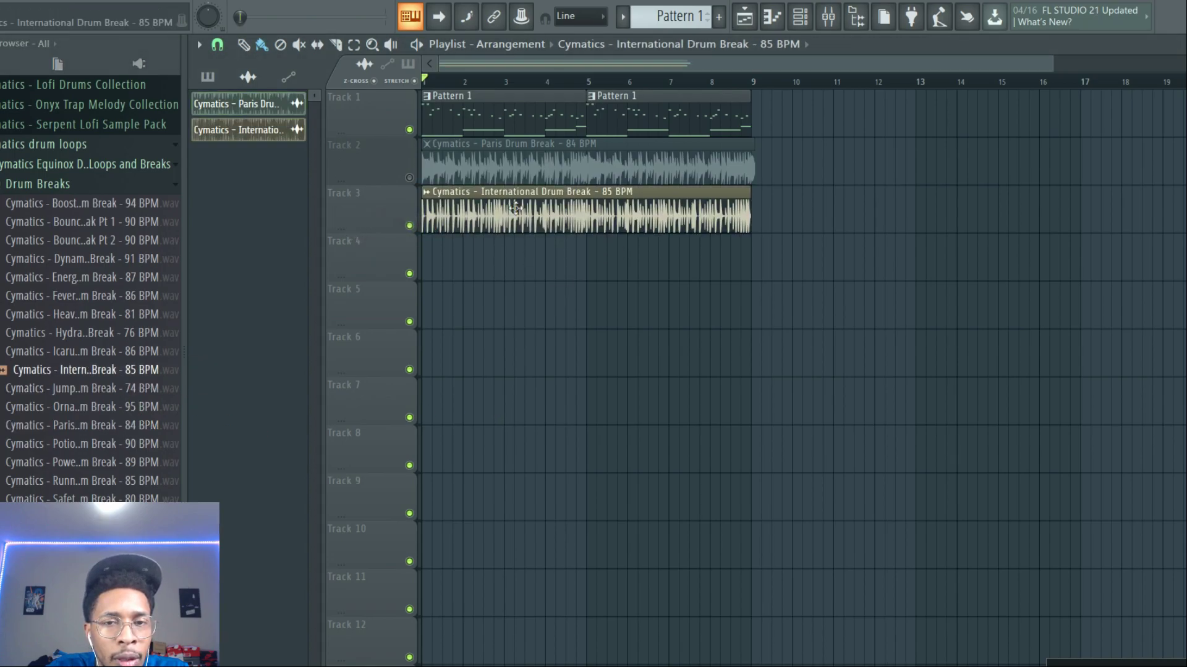
pyautogui.doubleClick(446, 193)
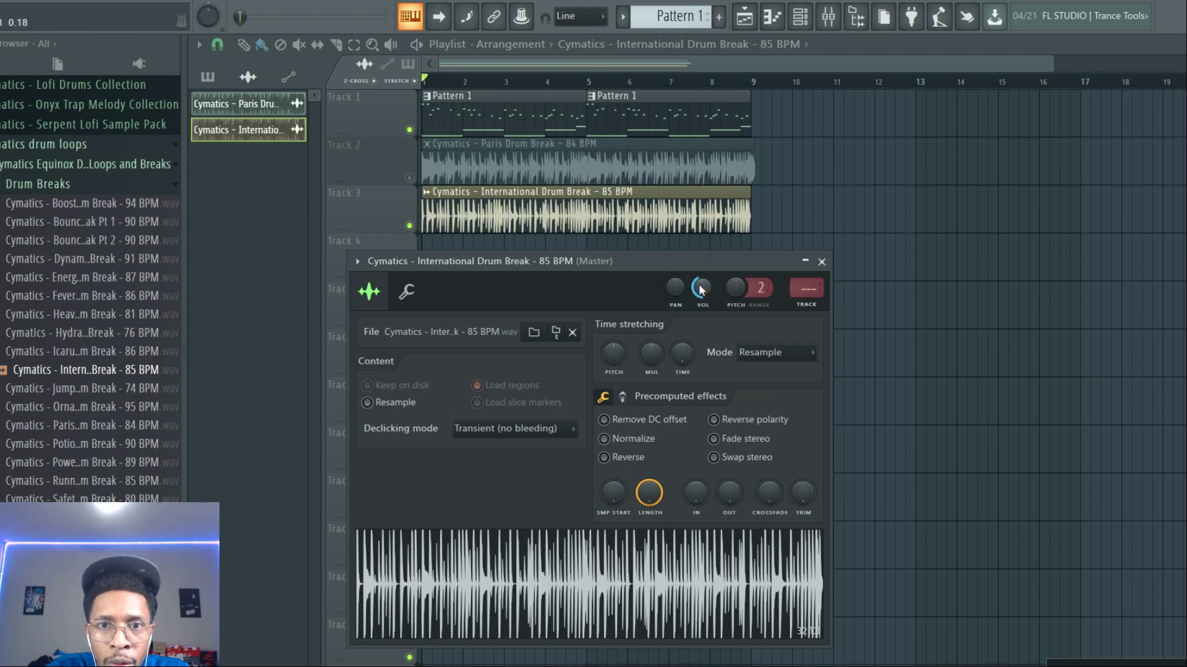
pyautogui.press('space')
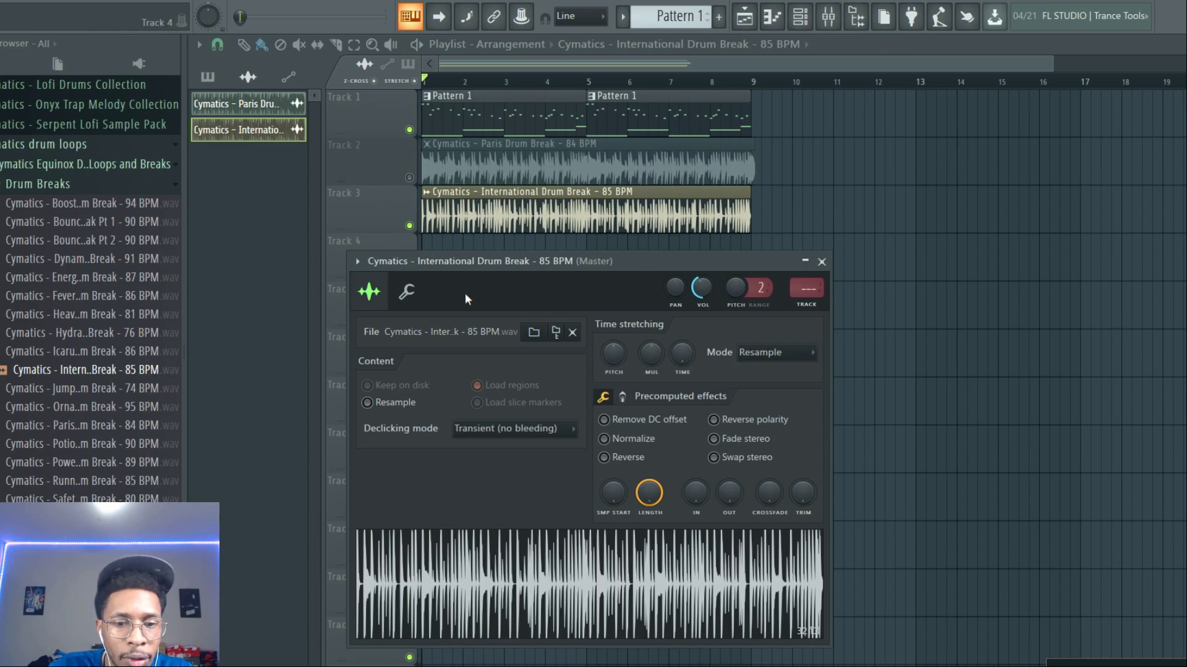
# Step: Show all channels in the channel rack and open the KEYS HiPHop instrument to play a key on it
pyautogui.press('F6')
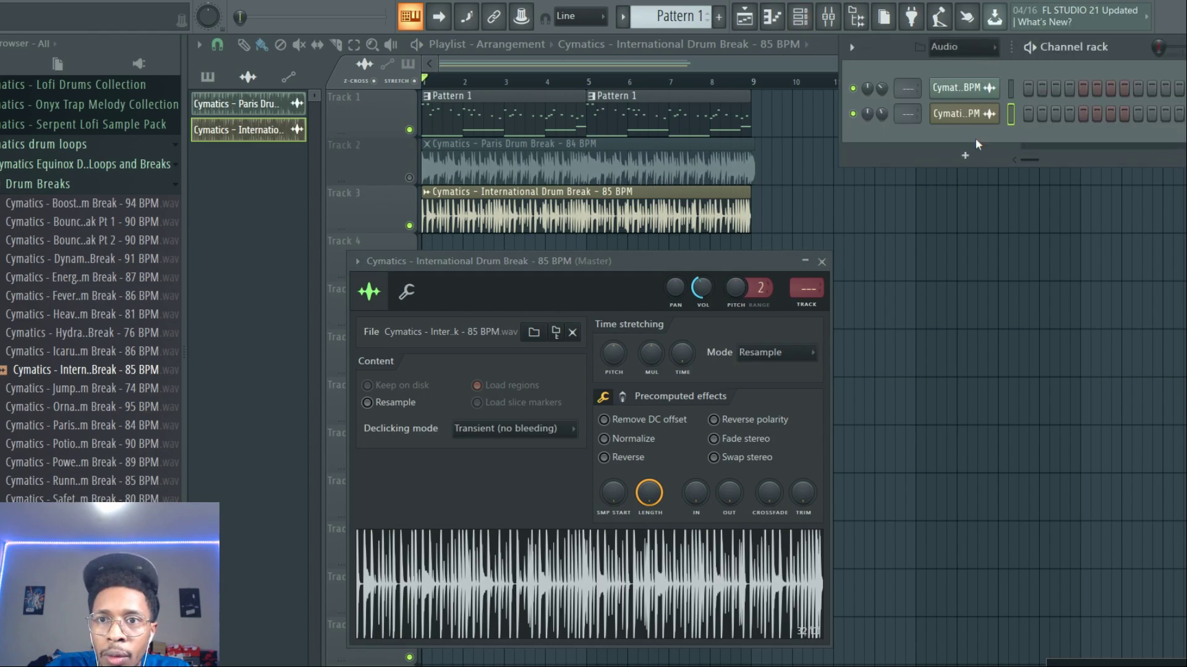
pyautogui.click(965, 54)
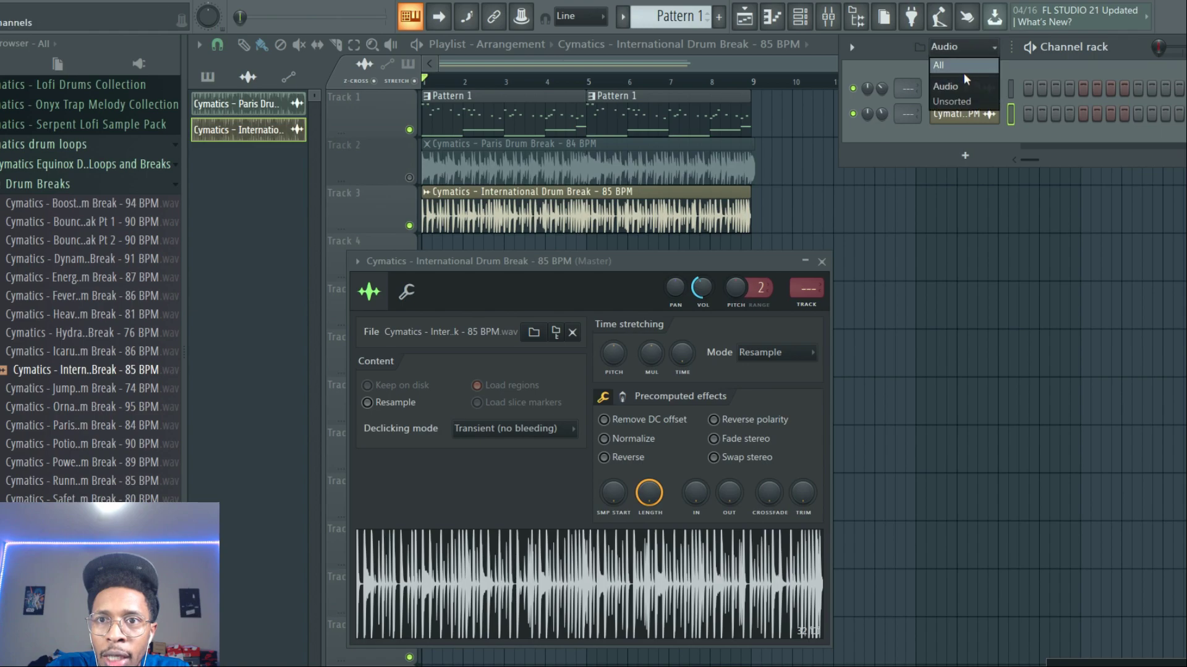
pyautogui.click(960, 68)
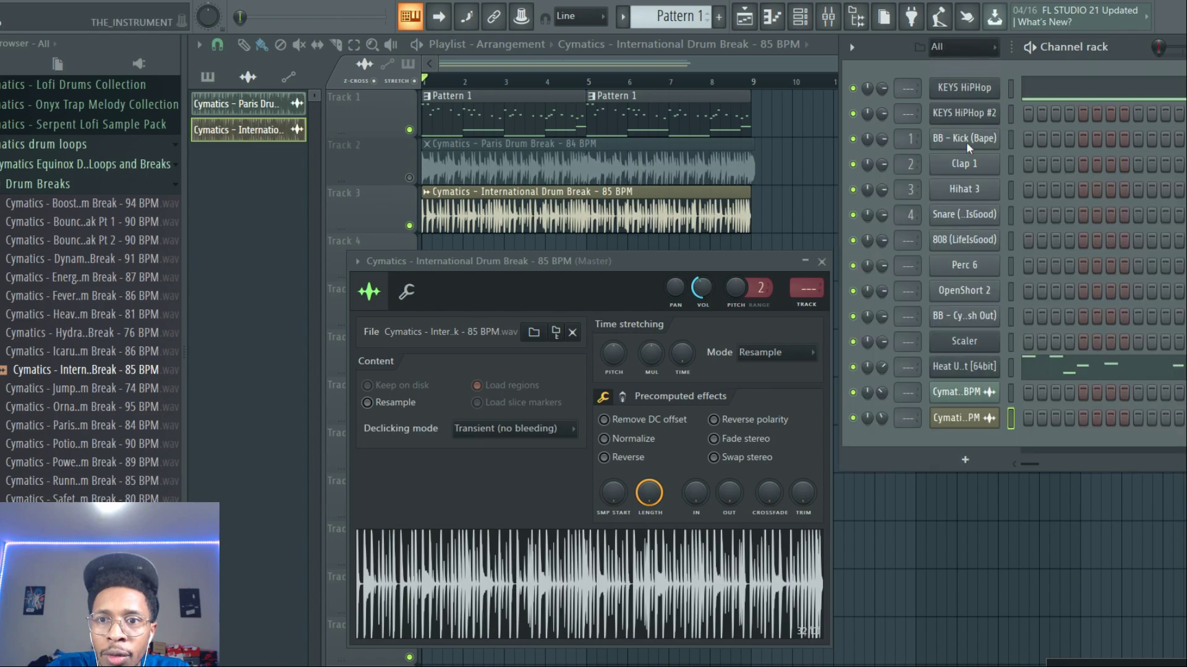
pyautogui.click(969, 88)
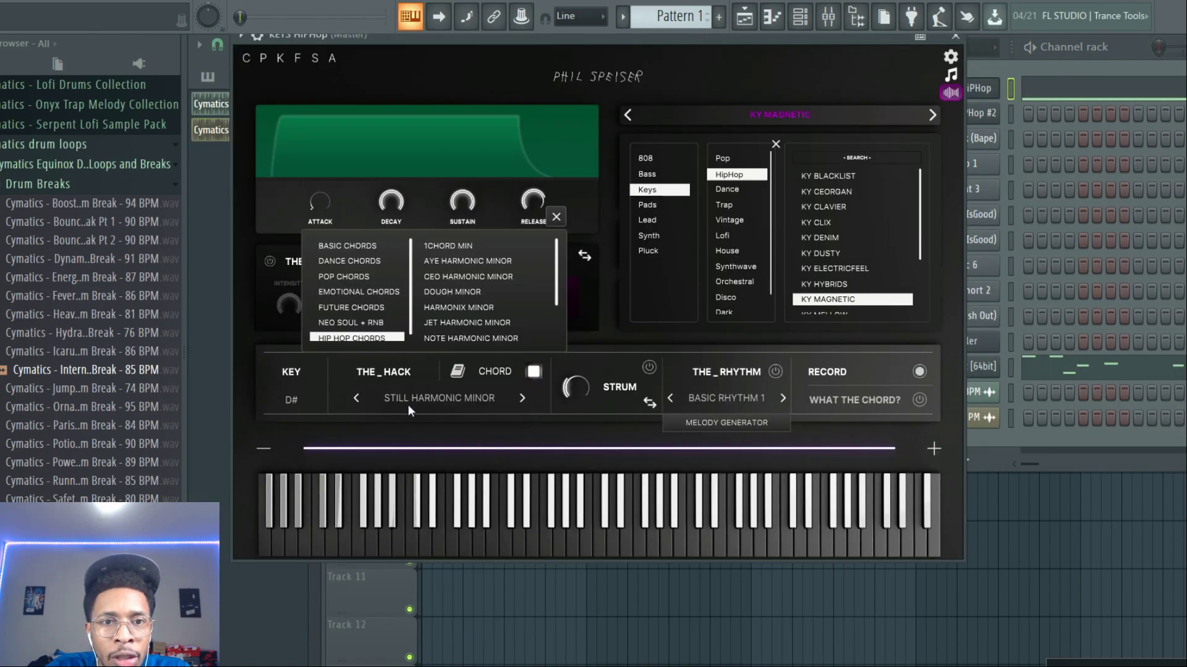
pyautogui.click(499, 539)
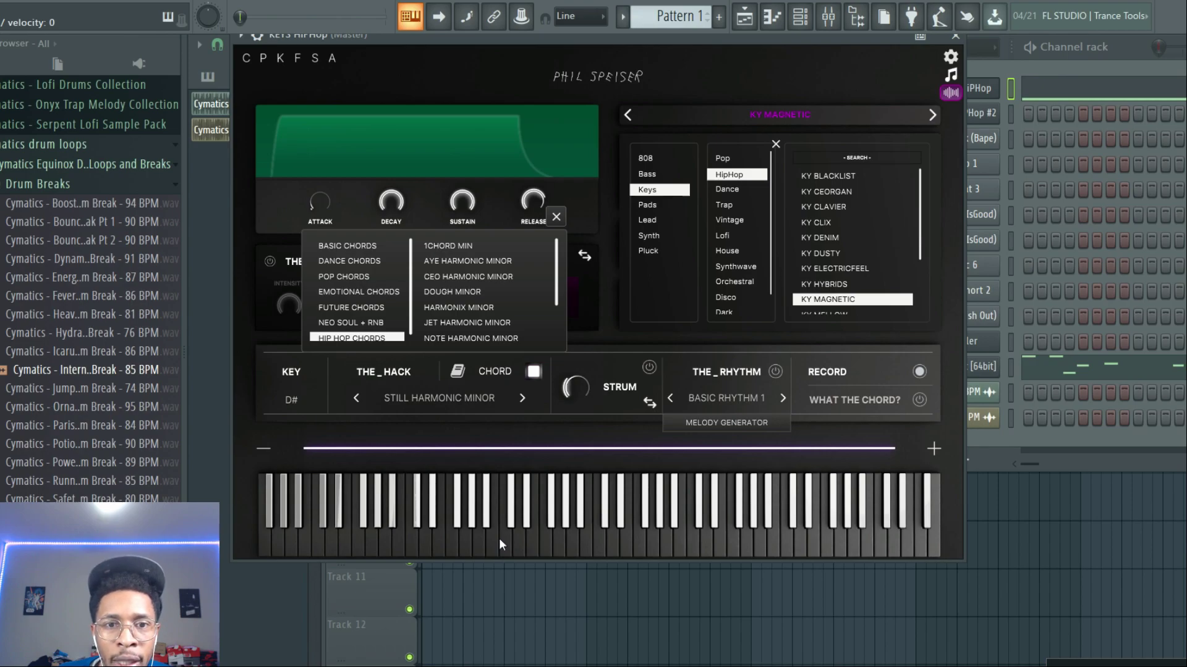
# Step: Audition the Still Harmonic Minor chord on the KEYS HiPHop keyboard and move the instrument window clear of the playlist tracks
pyautogui.click(498, 538)
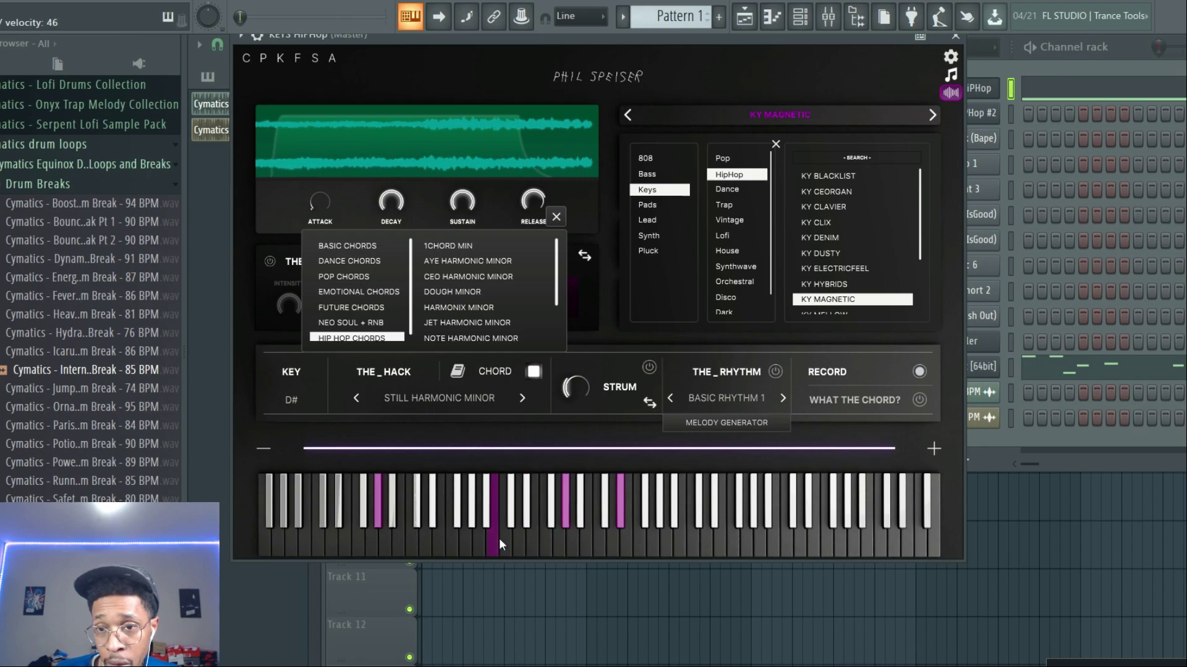
pyautogui.click(499, 539)
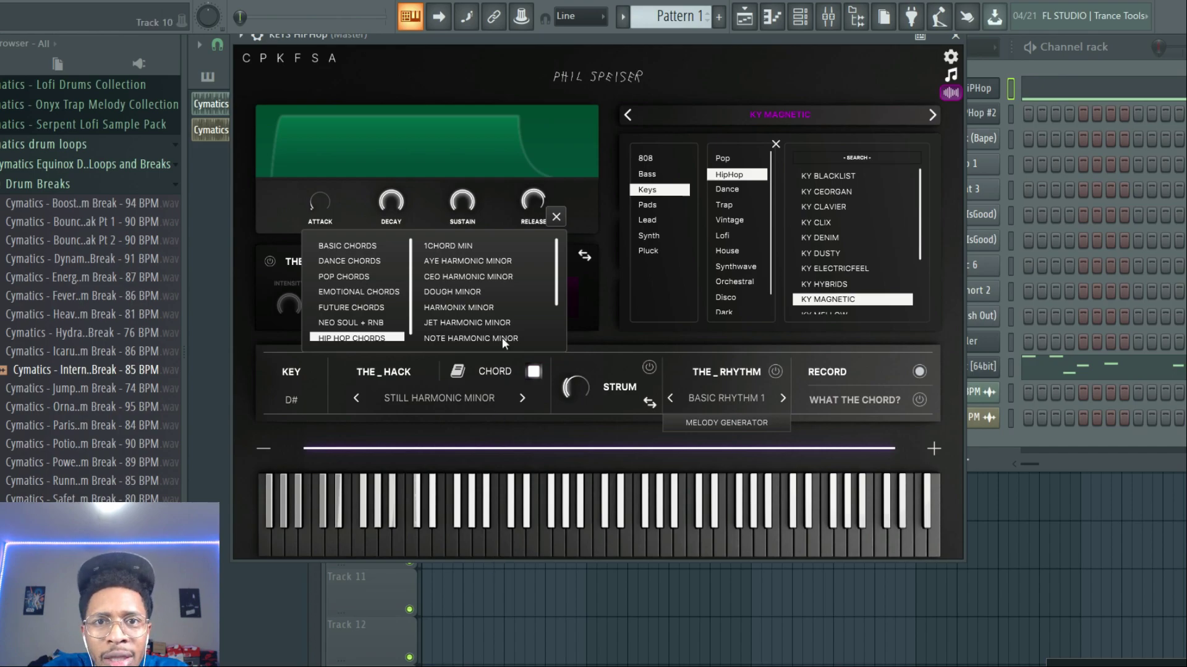
pyautogui.moveTo(592, 49); pyautogui.dragTo(567, 454)
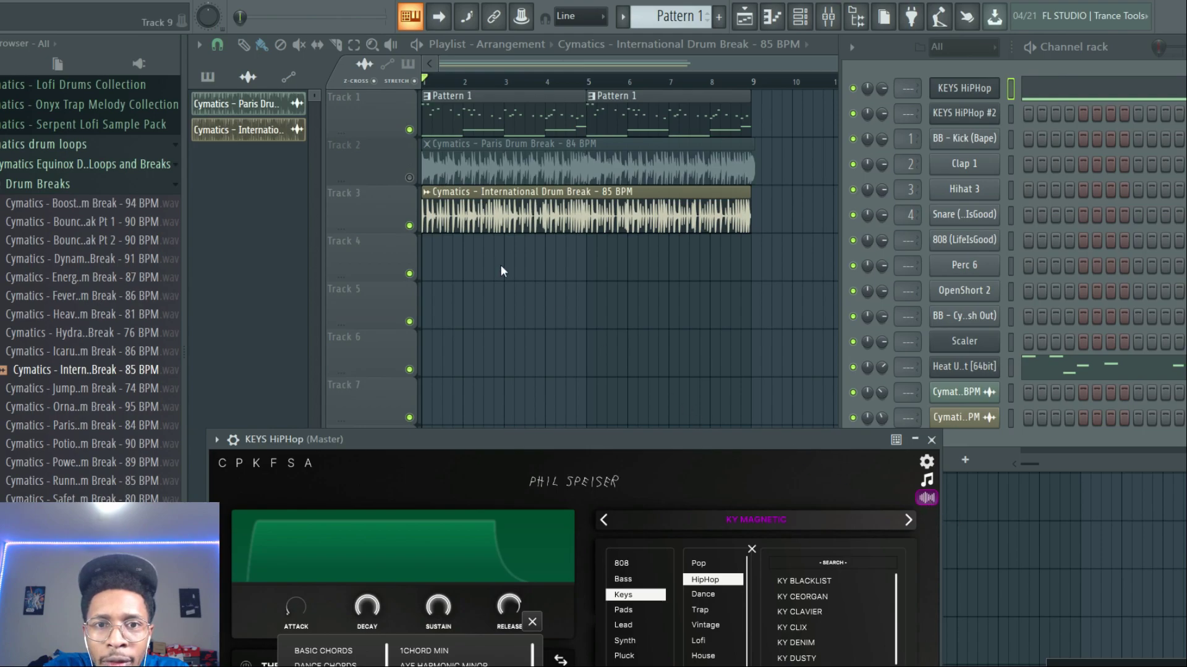
# Step: Open the instrument's overview of downloadable chord, rhythm and sound presets, view it, and move the instrument window clear of the playlist
pyautogui.click(925, 501)
pyautogui.click(925, 500)
pyautogui.click(924, 500)
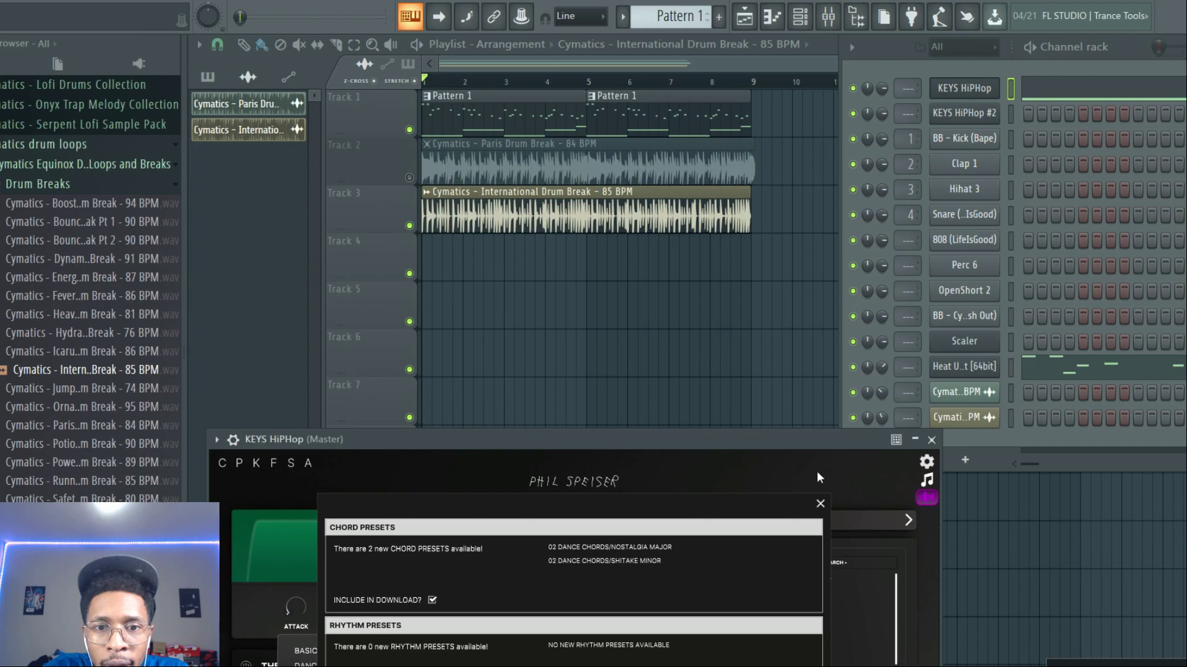
pyautogui.moveTo(796, 453); pyautogui.dragTo(785, 217)
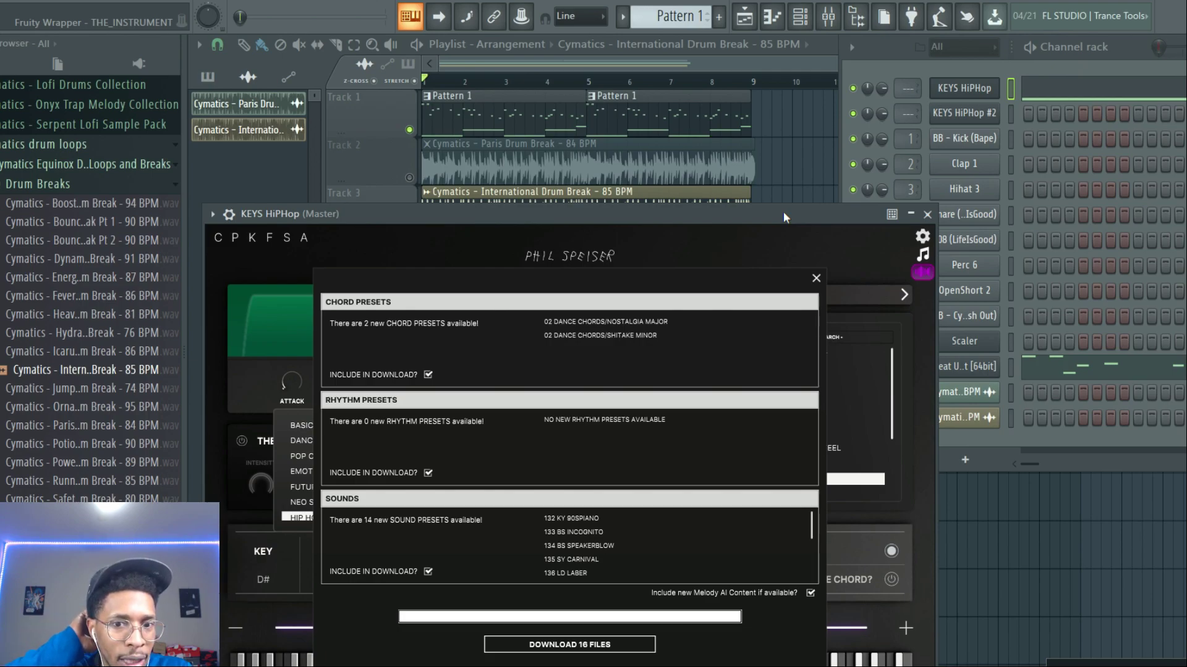
pyautogui.moveTo(692, 213); pyautogui.dragTo(644, 592)
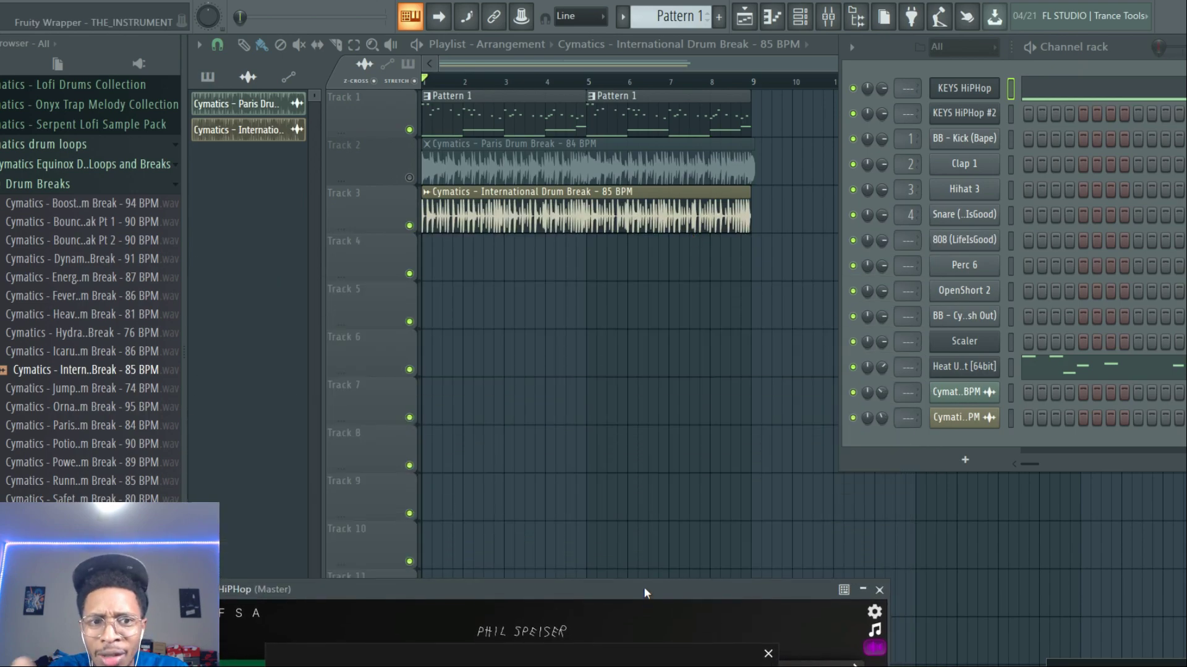